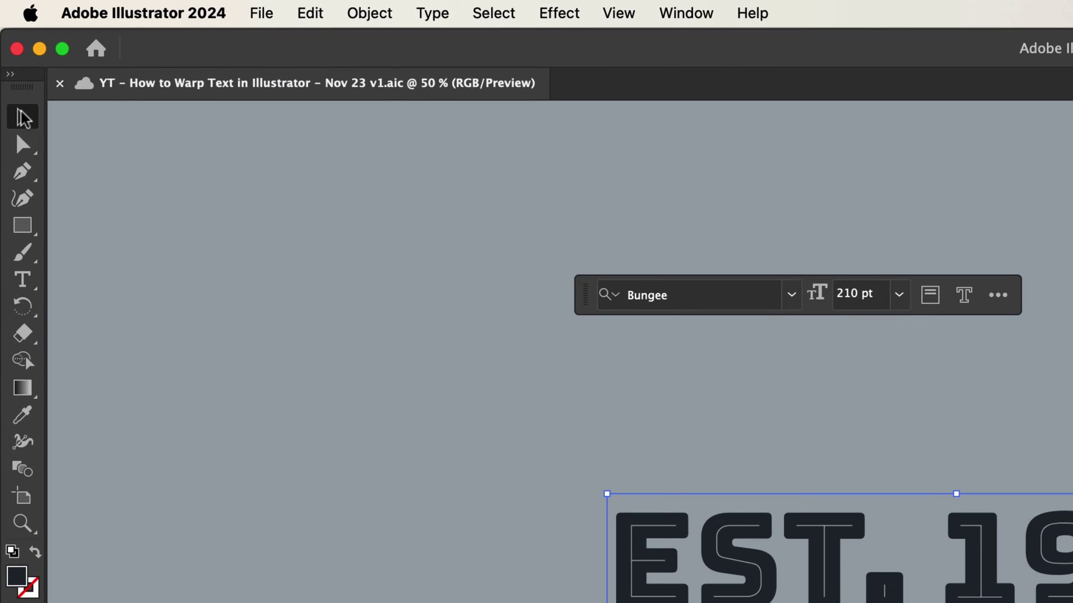
# Apply Envelope Distort > Make with Warp to EST. 1980, previewing the Arc style at 21% bend.
pyautogui.click(370, 12)
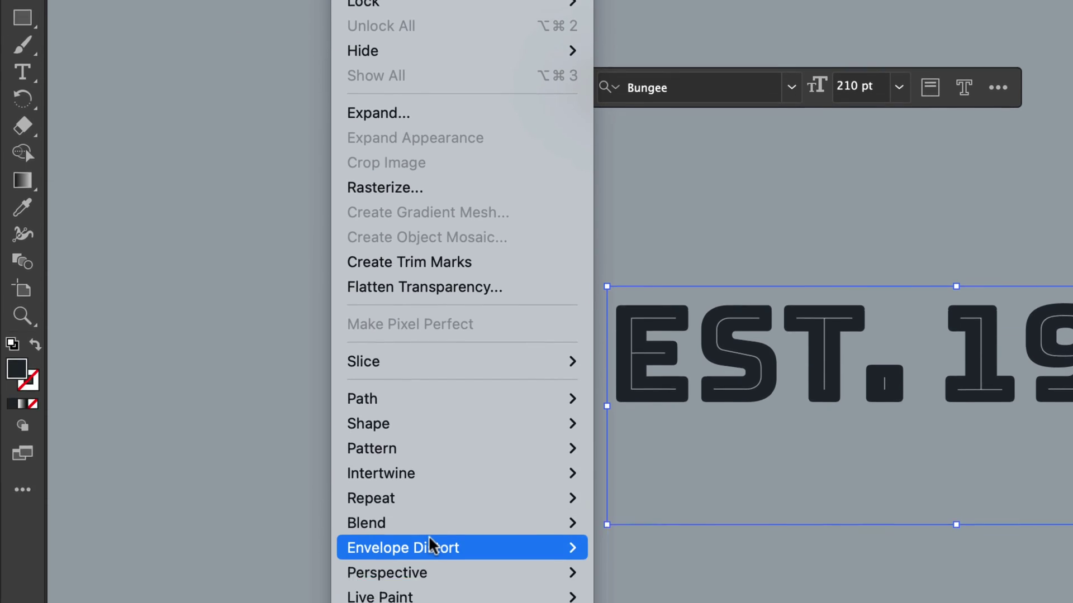
pyautogui.moveTo(429, 546)
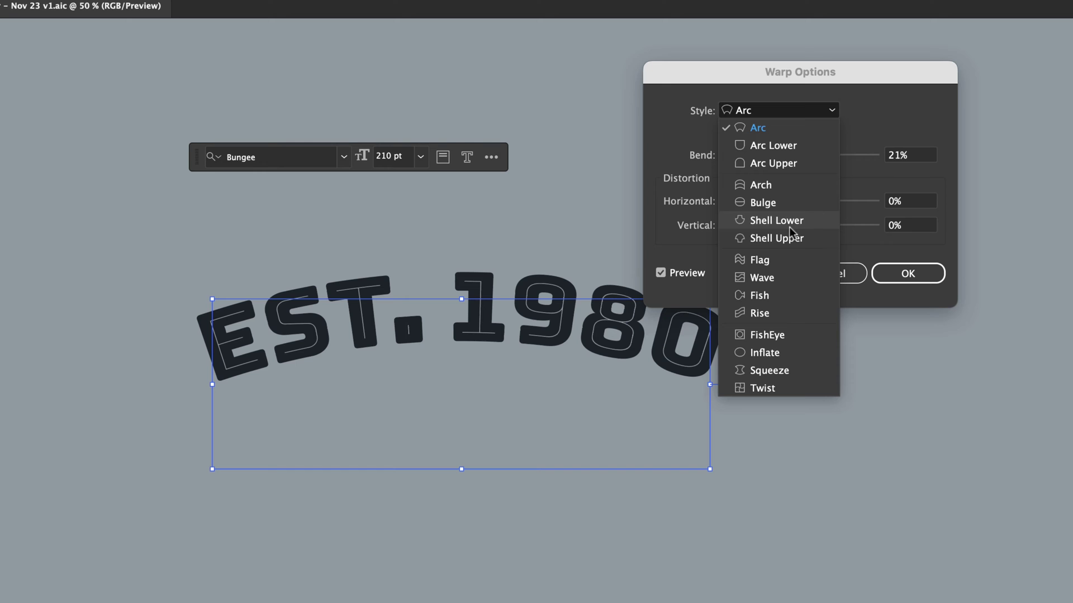
# Preview the Bulge, Shell Lower, Flag, Arc and Arch warp styles on the text.
pyautogui.click(774, 203)
pyautogui.click(764, 155)
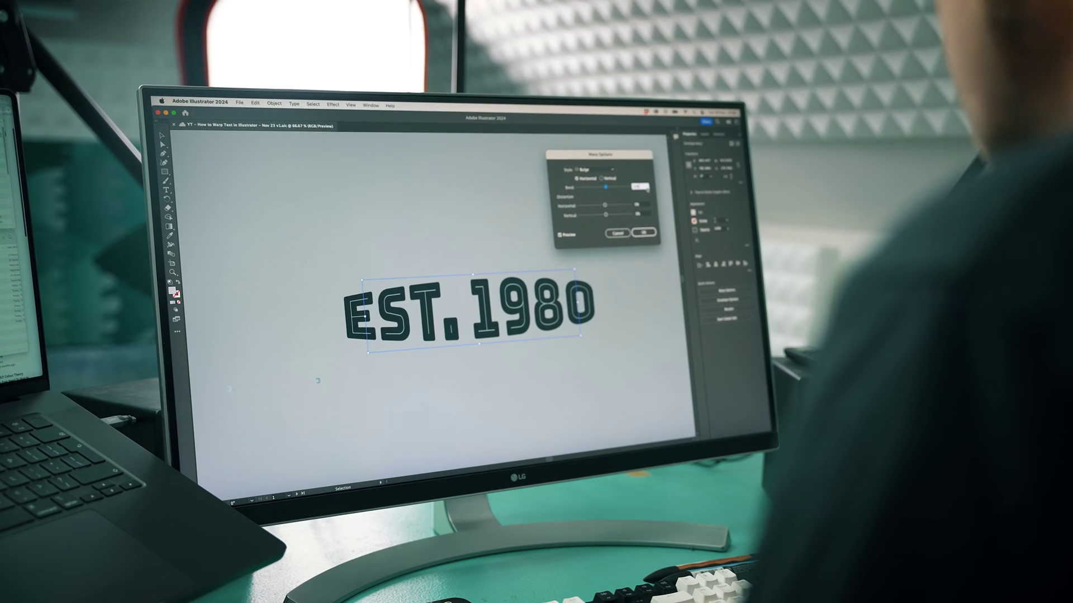
pyautogui.hotkey('shift', 'Up')
pyautogui.hotkey('shift', 'Up')
pyautogui.hotkey('shift', 'Up')
pyautogui.hotkey('shift', 'Up')
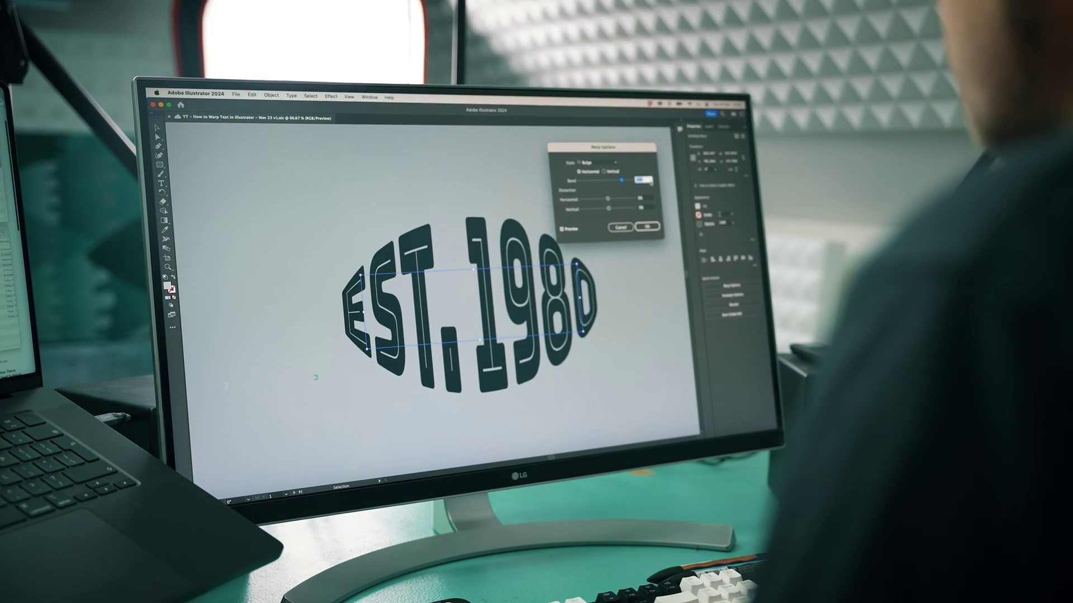
pyautogui.press('Down')
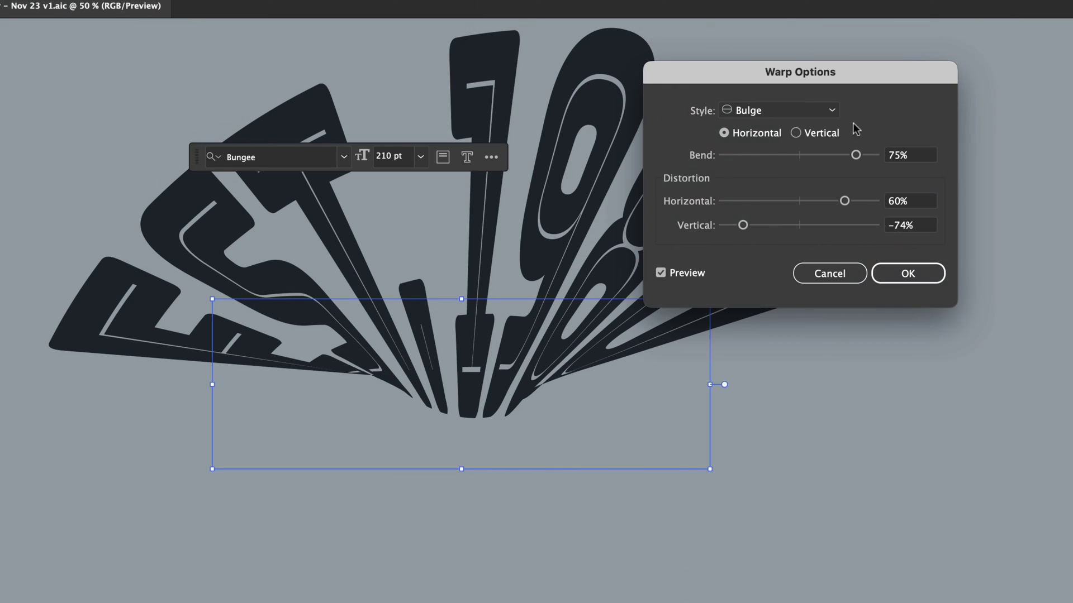
pyautogui.click(833, 112)
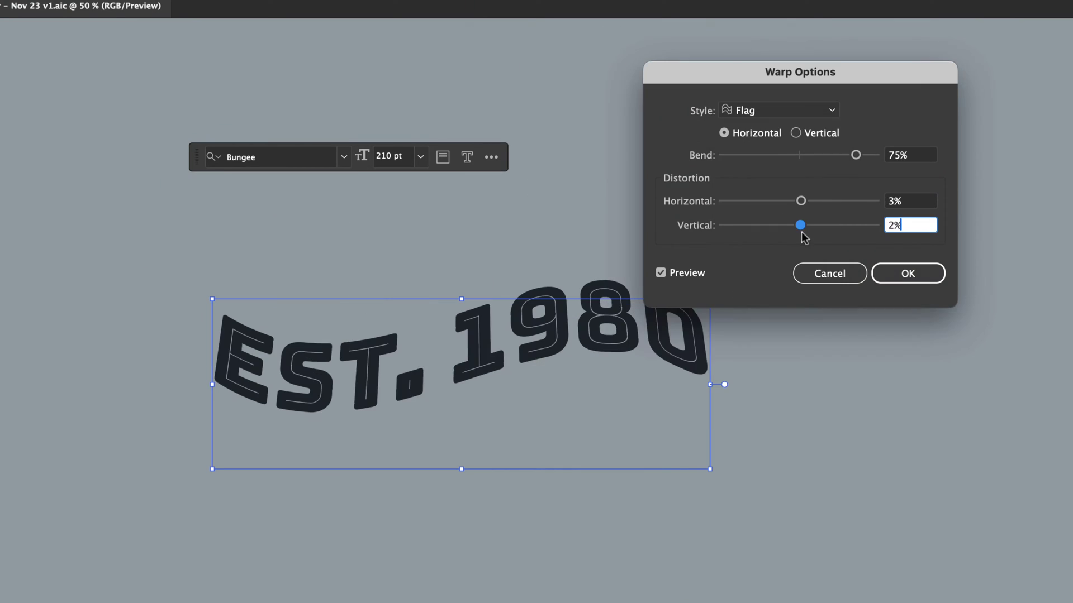
pyautogui.moveTo(776, 161); pyautogui.dragTo(828, 155)
pyautogui.click(805, 112)
pyautogui.click(760, 131)
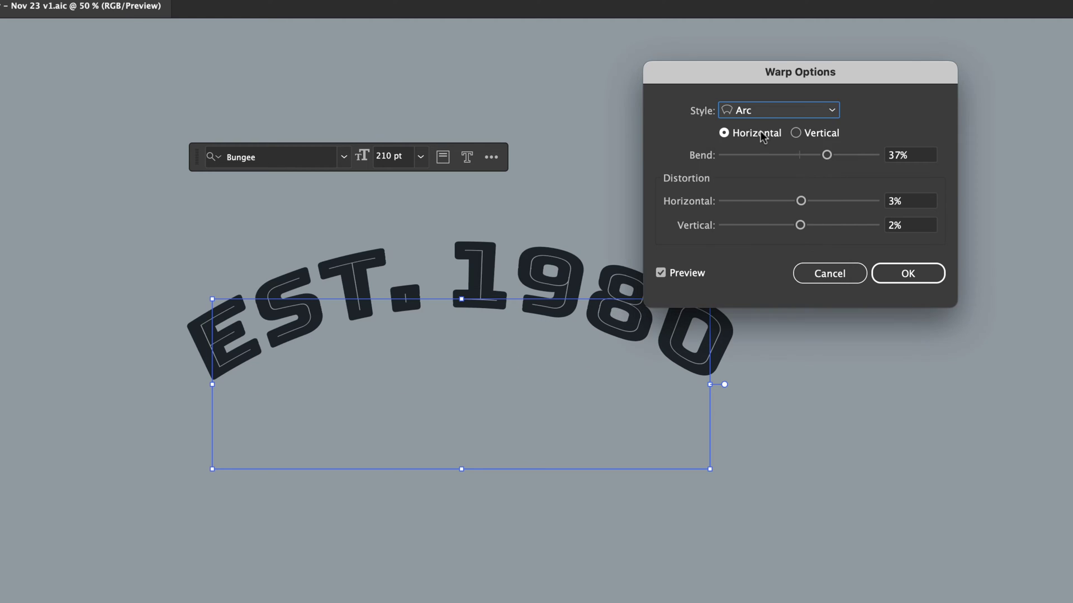
pyautogui.click(762, 112)
pyautogui.click(765, 186)
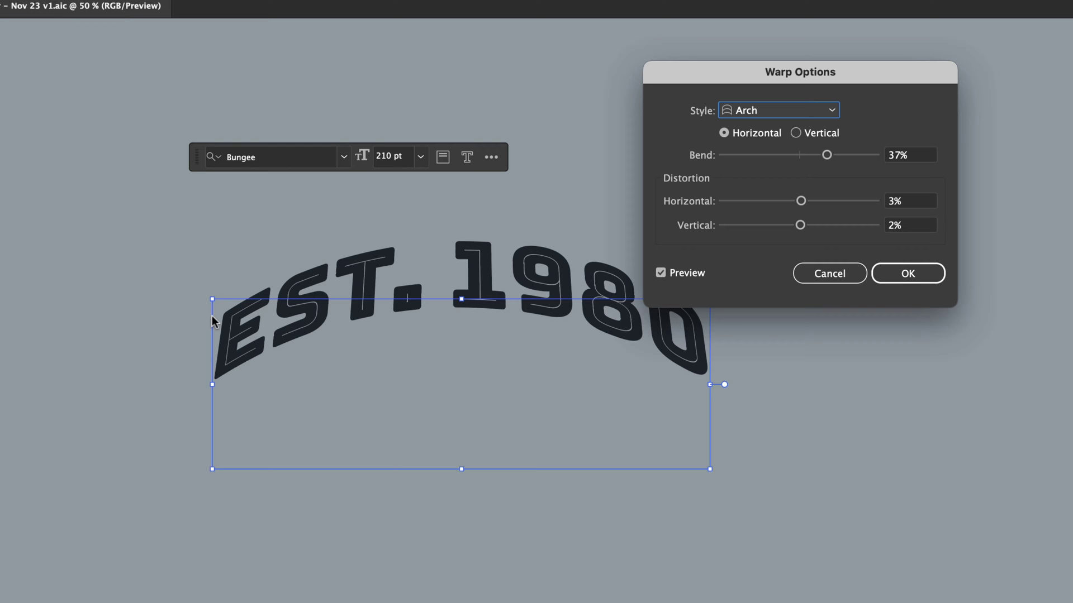
# Choose the Fish warp style and set its bend to -100%.
pyautogui.click(805, 110)
pyautogui.click(766, 296)
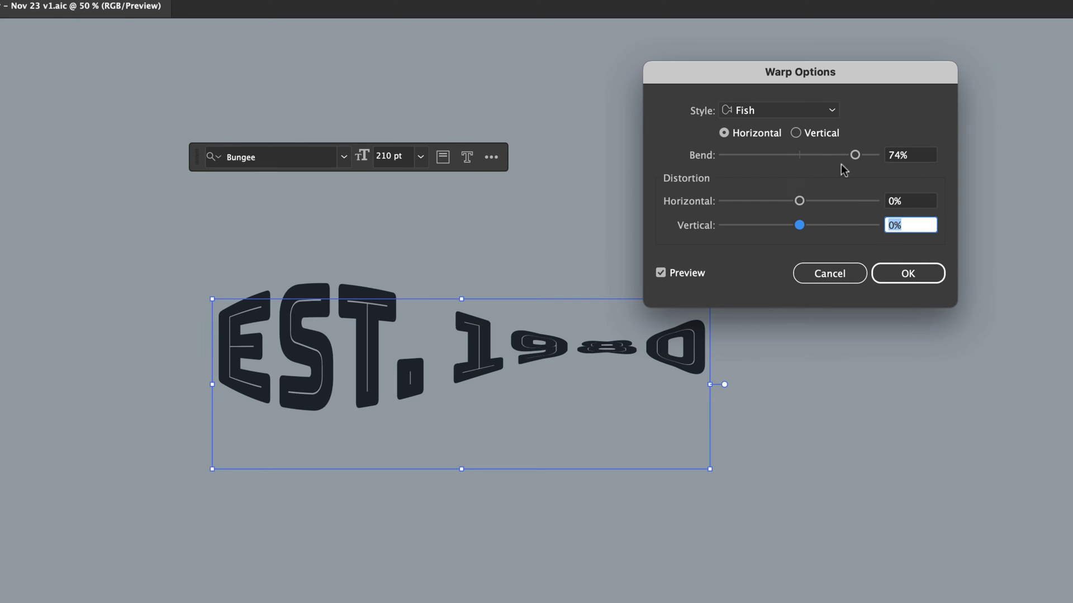
pyautogui.click(755, 154)
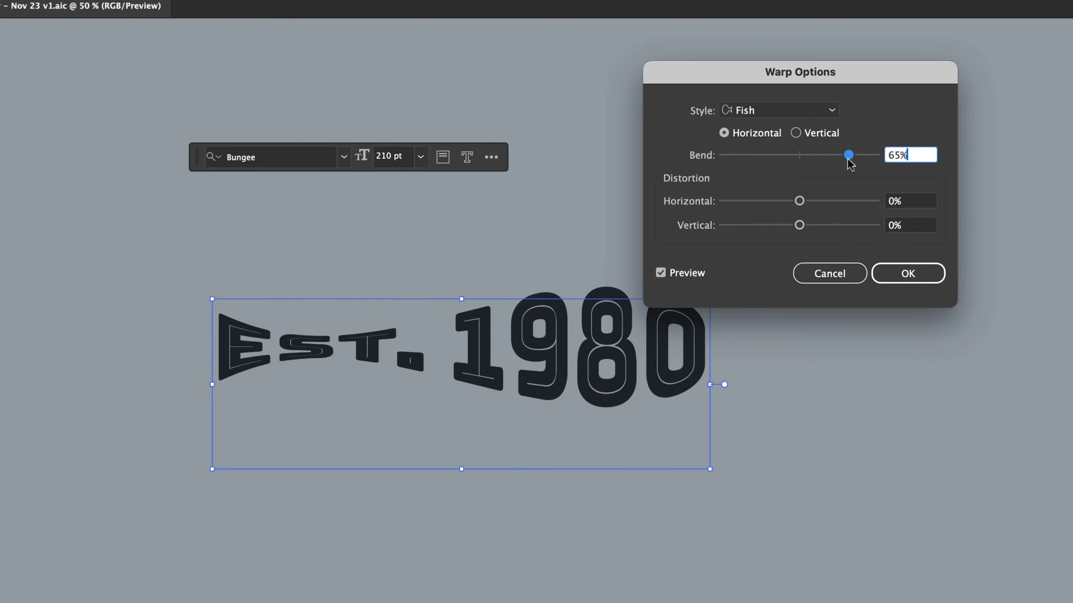
pyautogui.moveTo(849, 161); pyautogui.dragTo(721, 158)
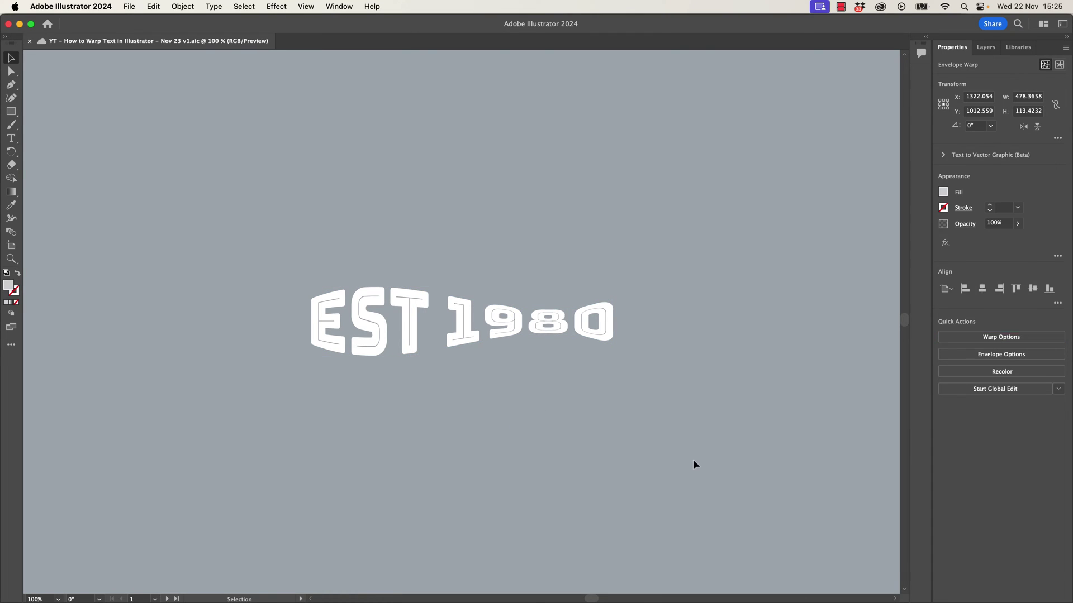
# Reselect the fish-warped EST 1980 envelope and open its Warp Options and Envelope Options.
pyautogui.click(692, 459)
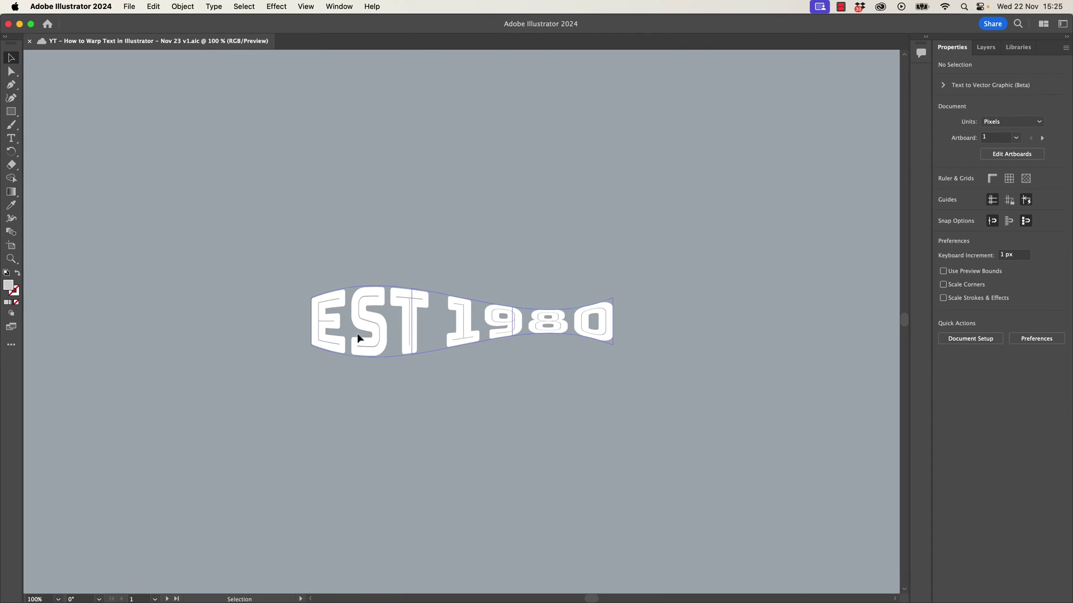
pyautogui.click(464, 314)
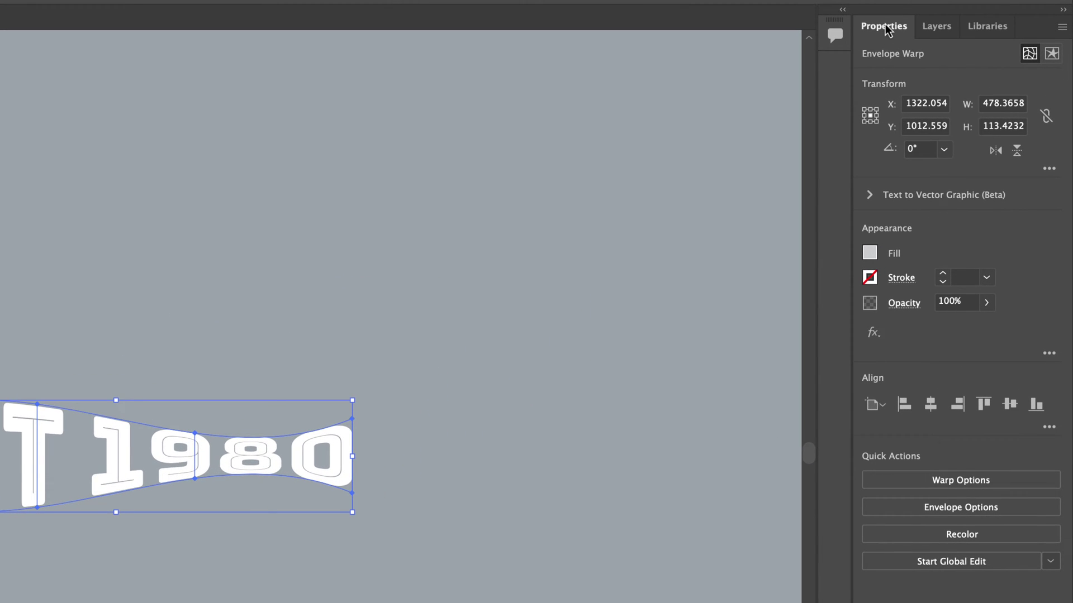
pyautogui.click(972, 481)
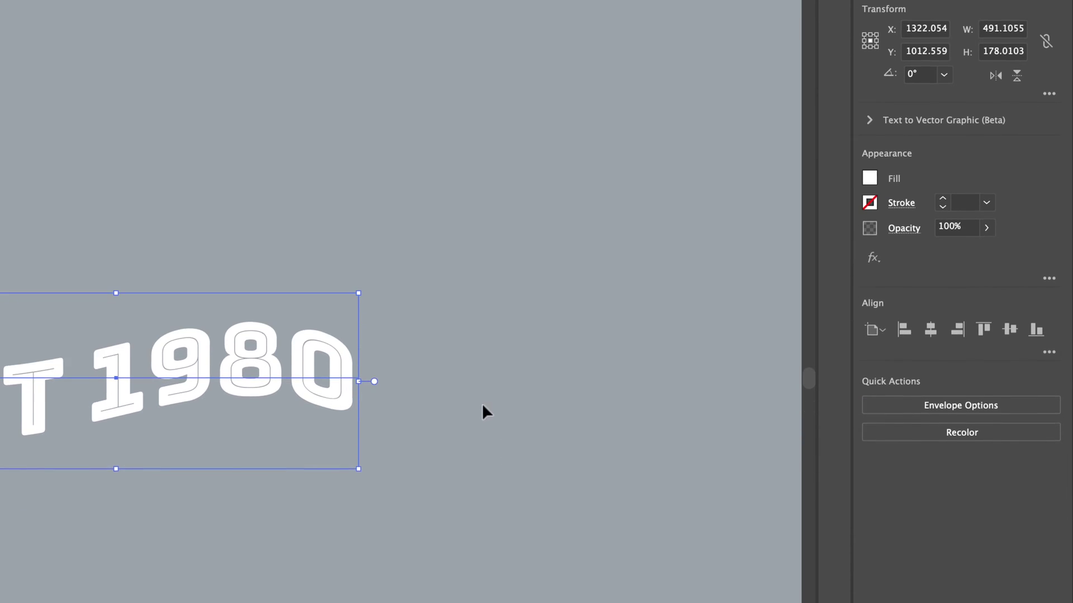
pyautogui.click(913, 405)
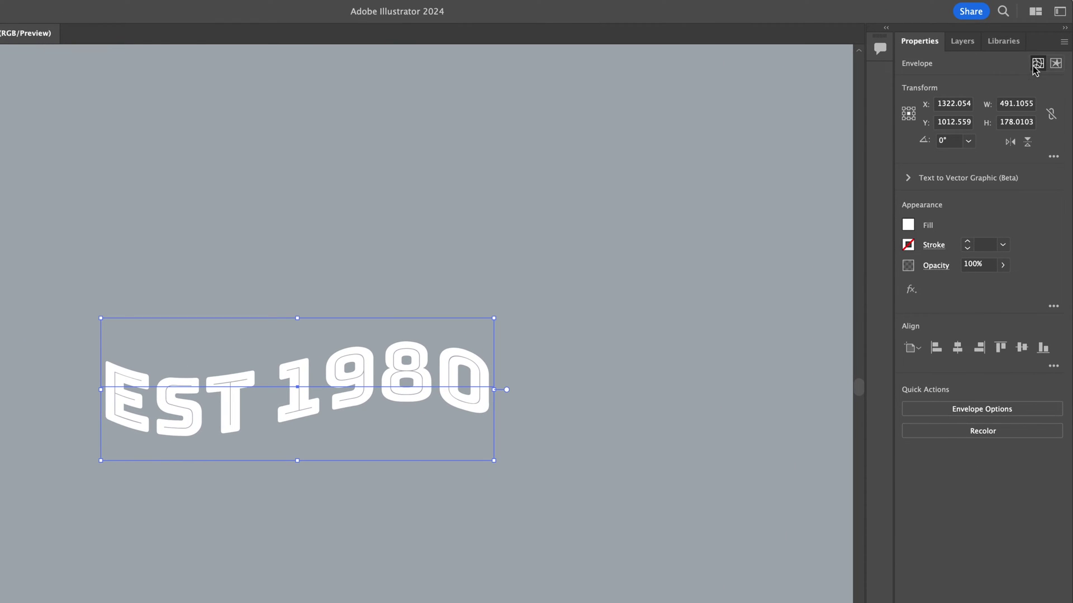
# Switch the EST 1980 envelope to Edit Envelope mode.
pyautogui.click(1036, 65)
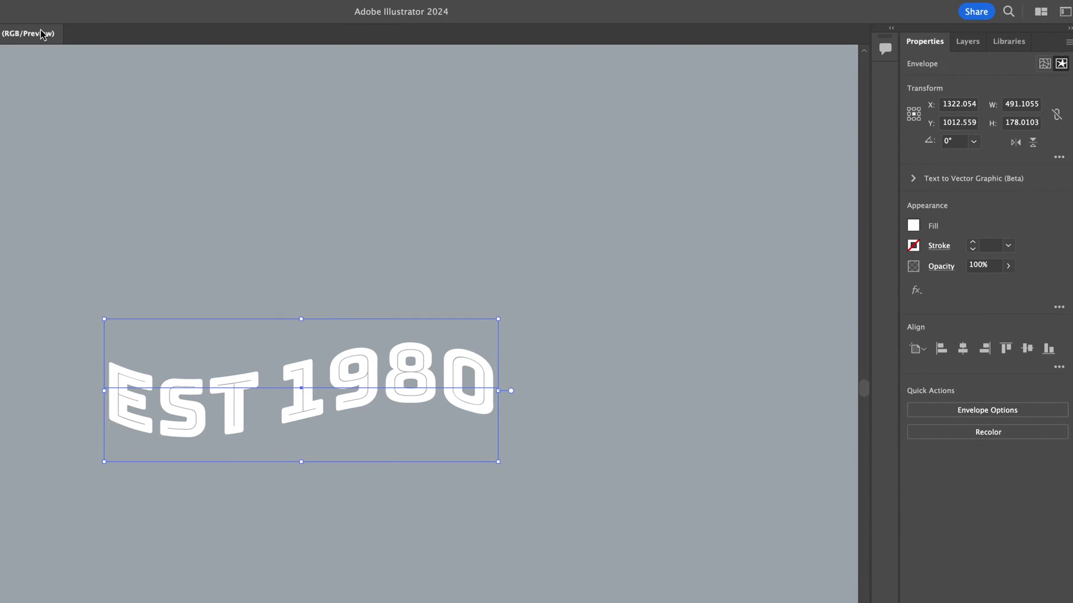
pyautogui.click(287, 10)
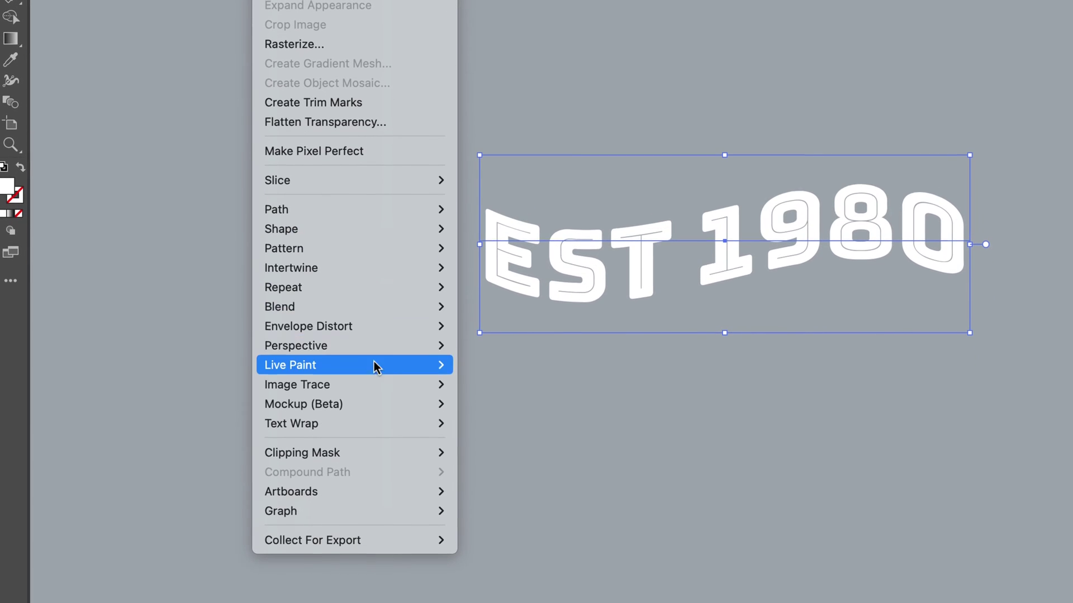
pyautogui.moveTo(327, 477)
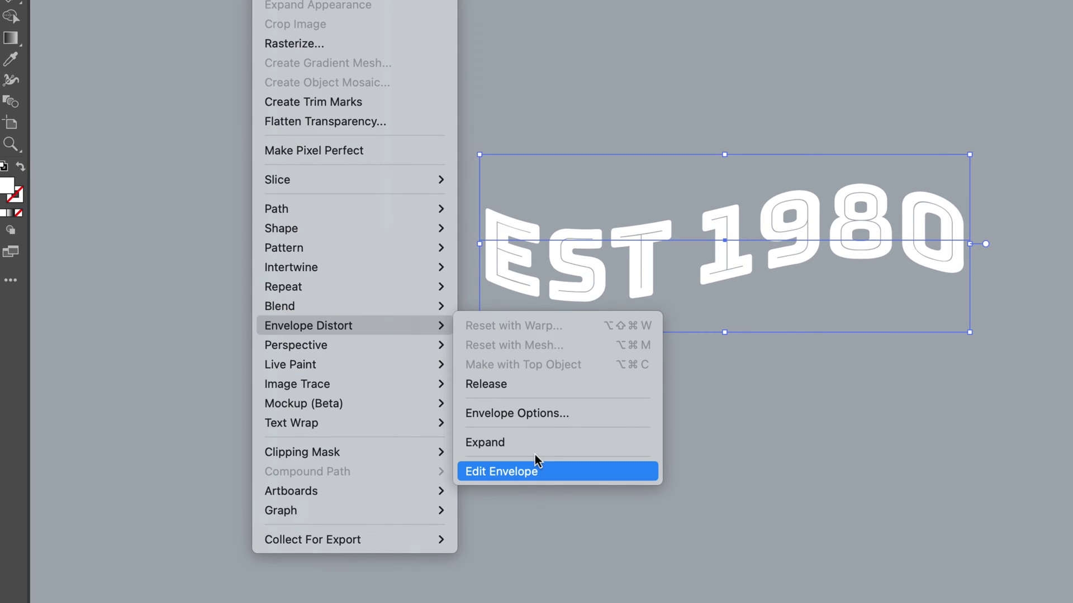
pyautogui.click(512, 474)
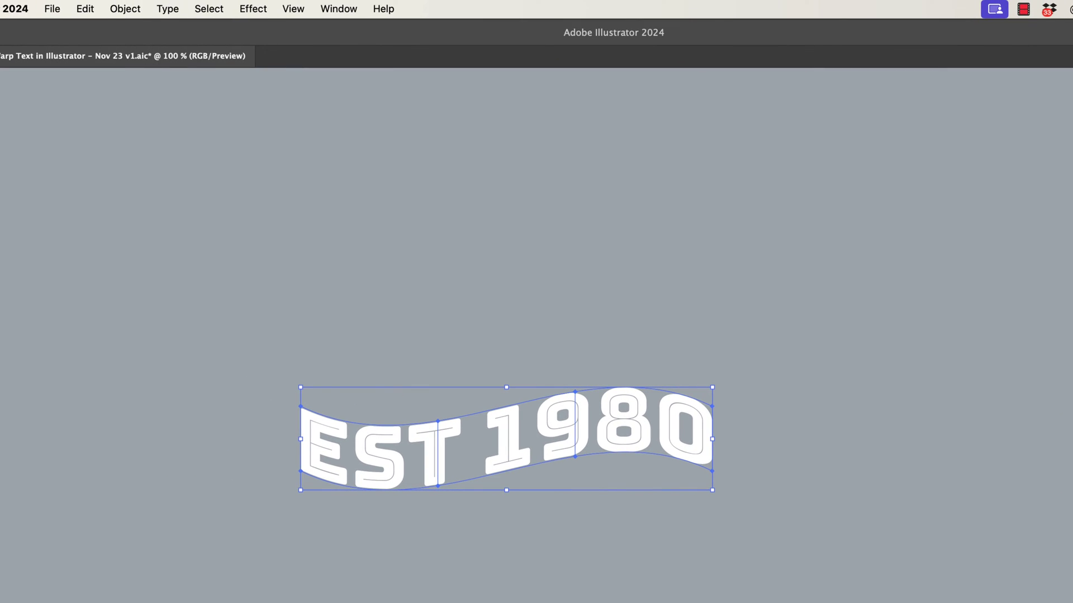
# Reset the envelope with a Flag warp bent to 80%.
pyautogui.click(125, 9)
pyautogui.moveTo(148, 505)
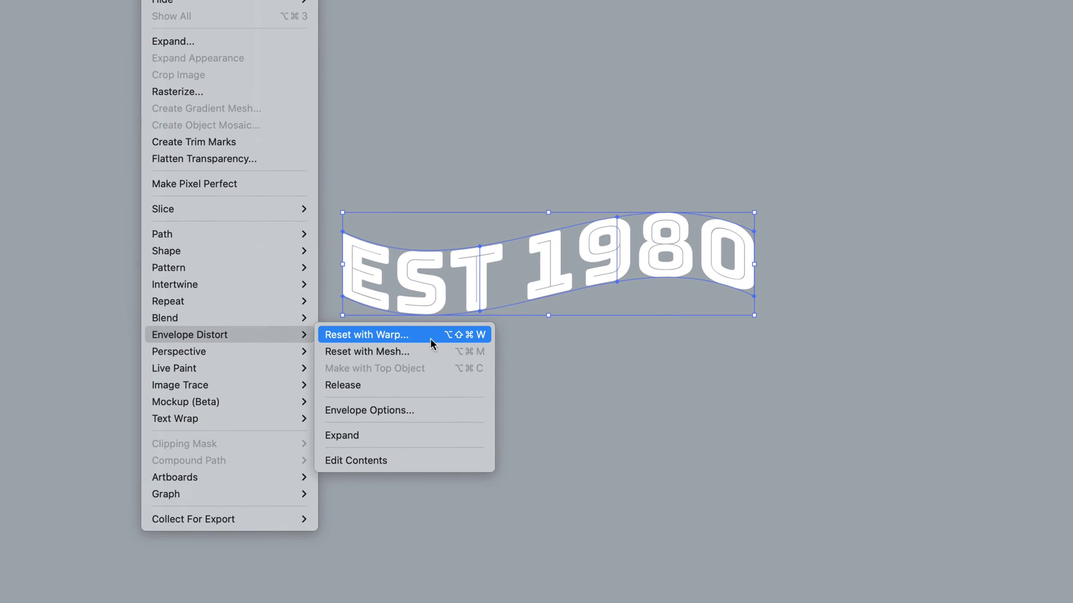
pyautogui.click(450, 335)
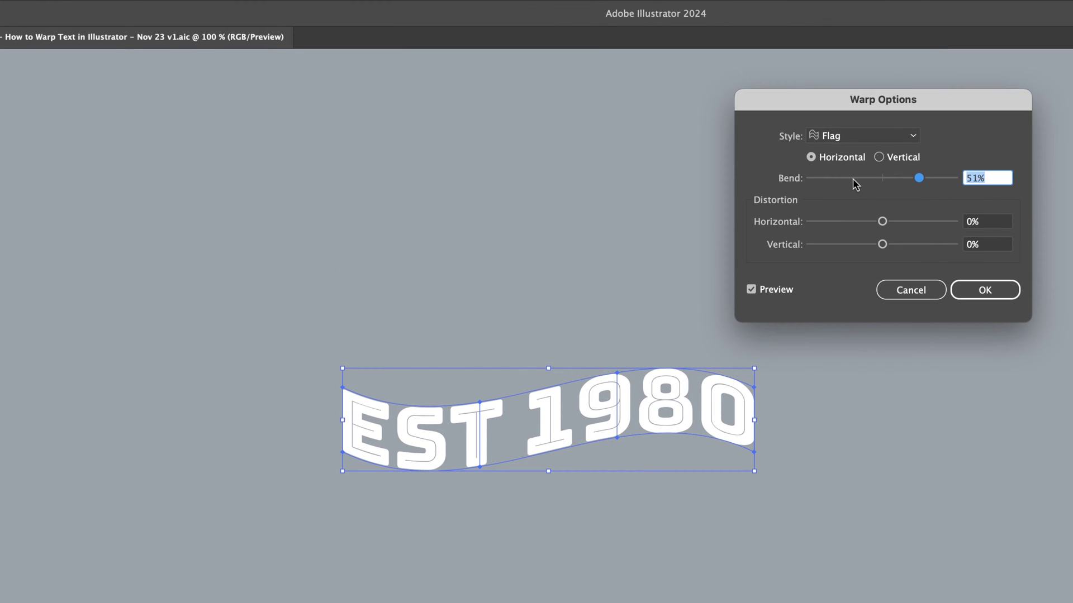
pyautogui.click(853, 179)
pyautogui.click(940, 178)
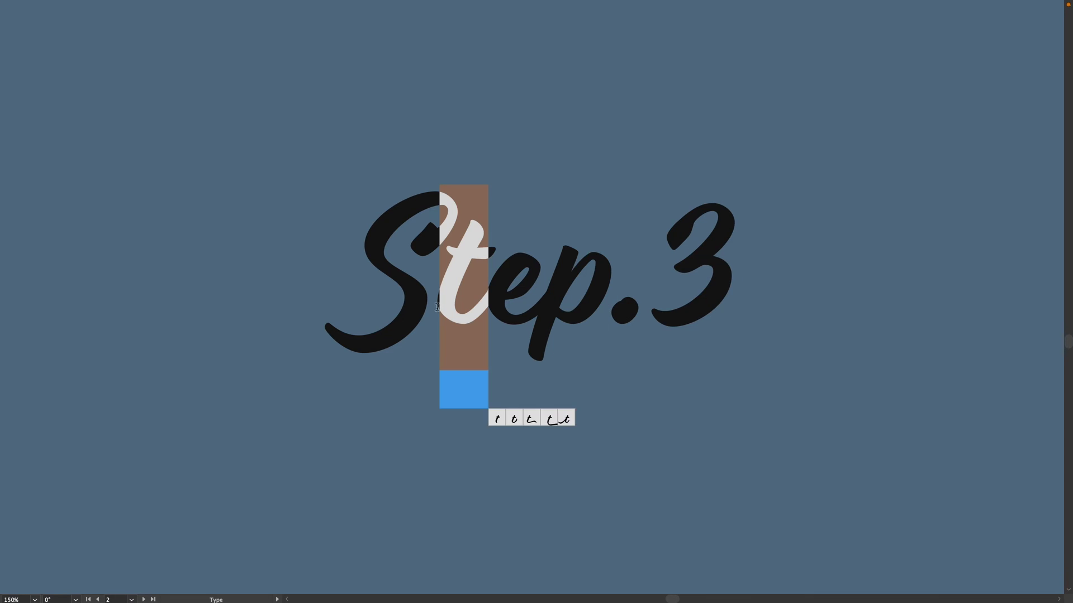
# Delete the LOREM IPSUM placeholder text beside the arched EST 1980.
pyautogui.click(551, 419)
pyautogui.press('Escape')
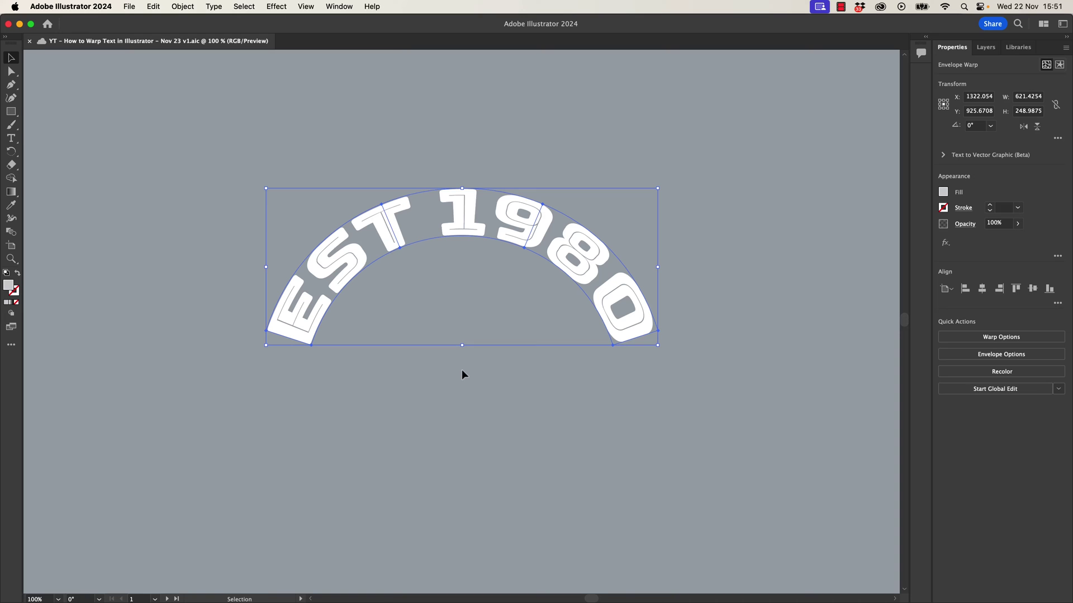
pyautogui.press('t')
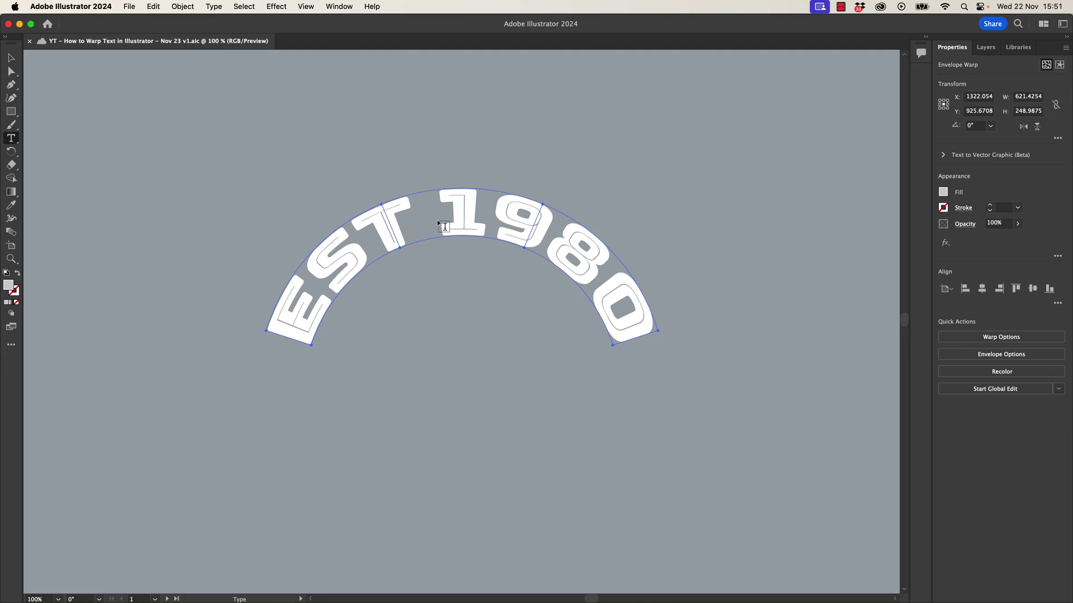
pyautogui.click(452, 237)
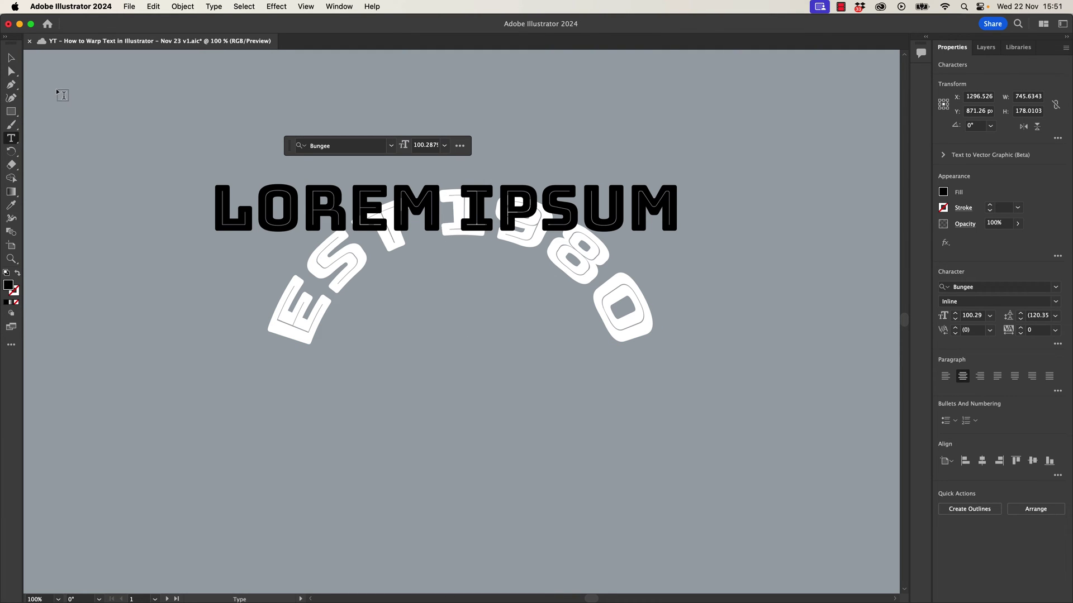
pyautogui.click(11, 58)
pyautogui.moveTo(403, 222); pyautogui.dragTo(581, 394)
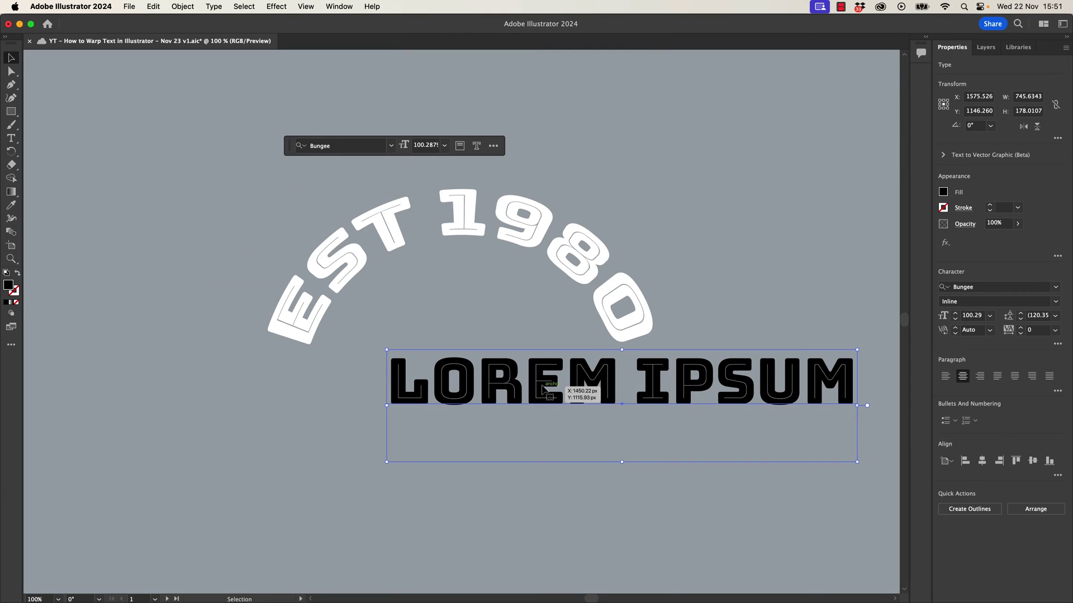
pyautogui.press('Delete')
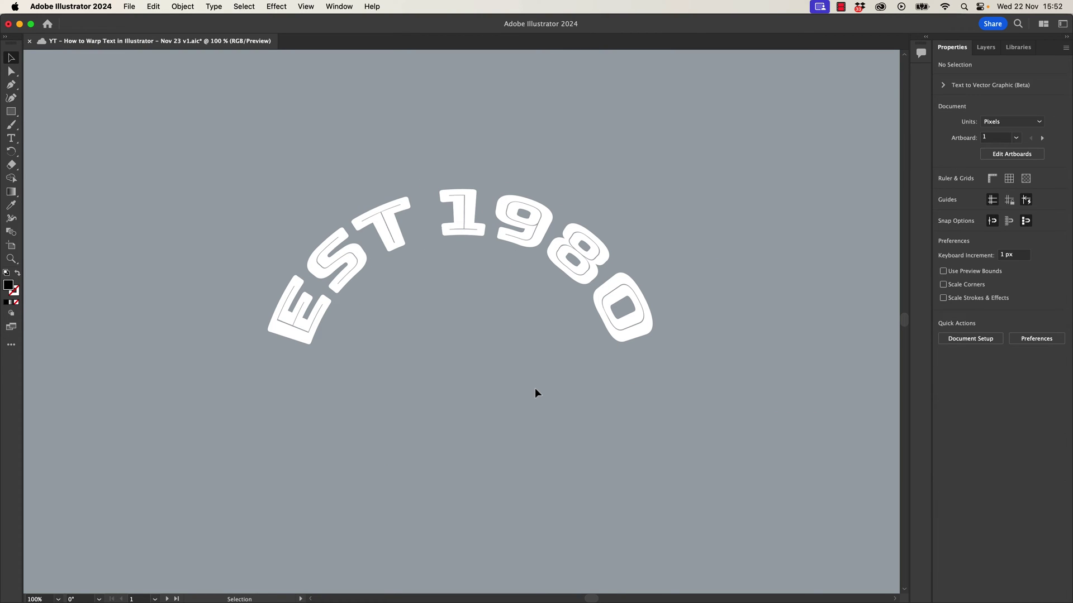
# Select the EST 1980 envelope and enter its contents for text editing.
pyautogui.click(541, 241)
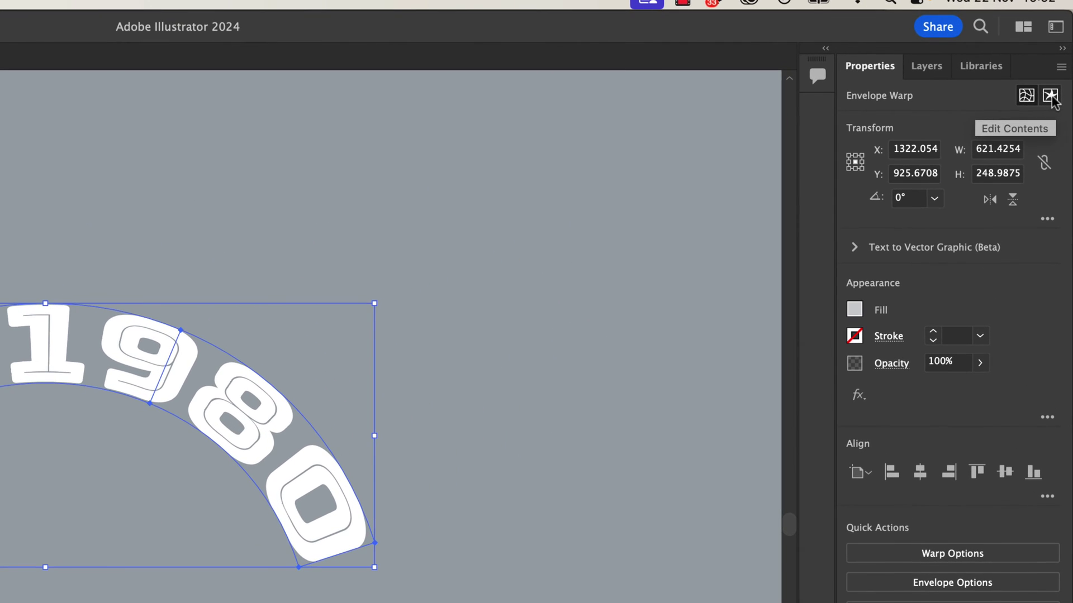
pyautogui.click(1051, 97)
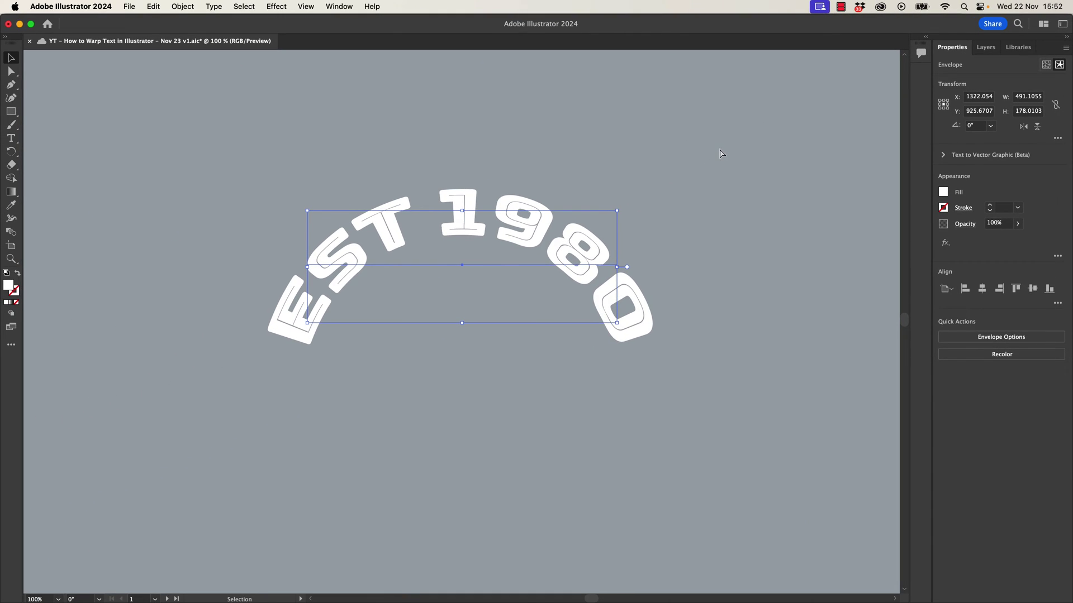
pyautogui.press('super+y')
pyautogui.doubleClick(549, 236)
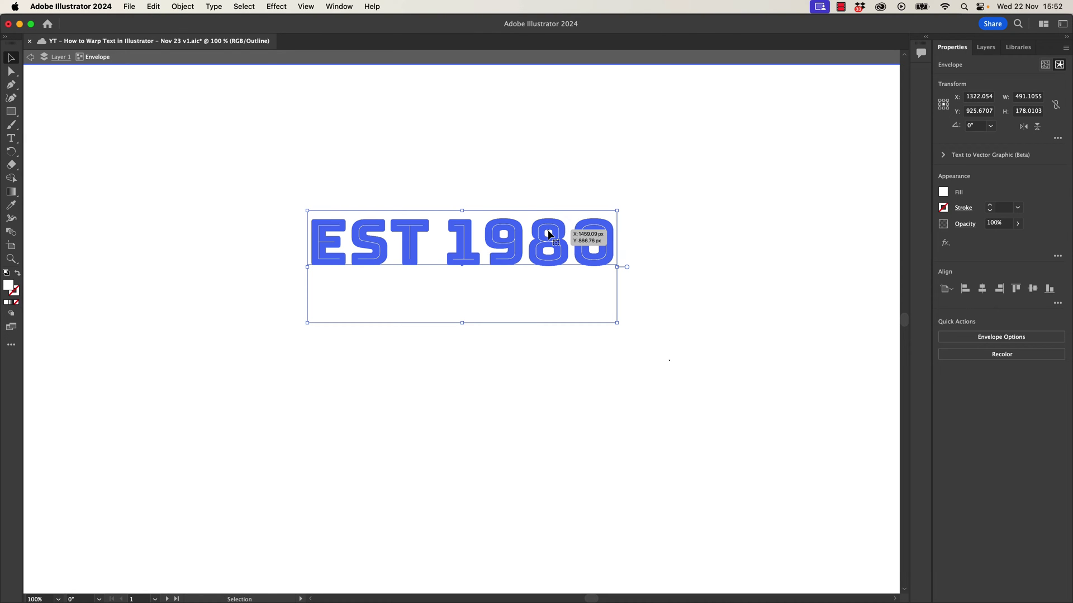
pyautogui.doubleClick(531, 244)
# Replace the wording with LIKE & SUBSCRIBE :) and return to the colour preview.
pyautogui.press('super+a')
pyautogui.write('LIKE')
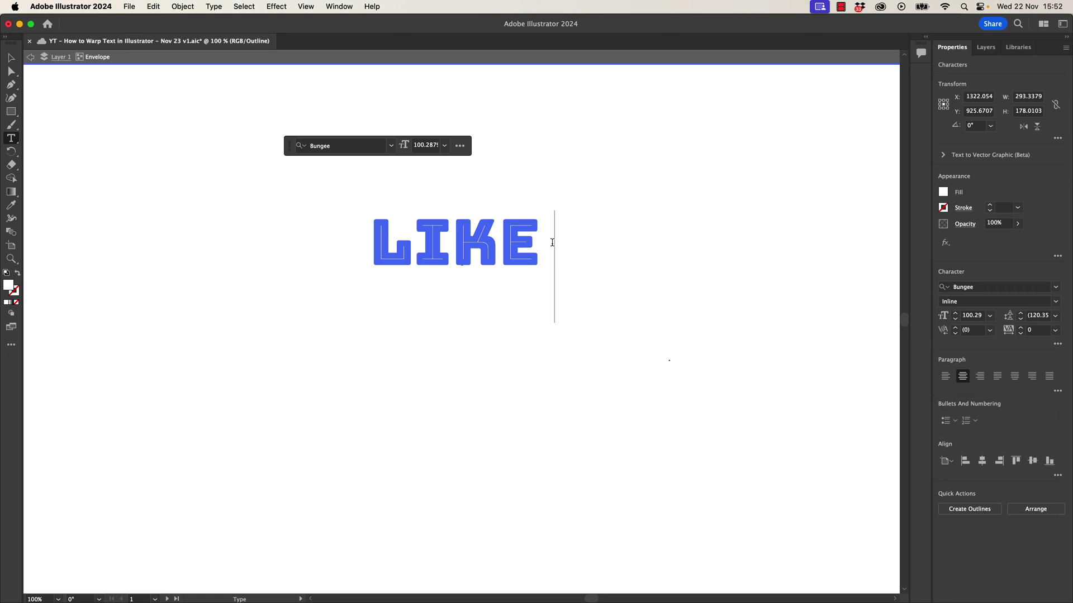
pyautogui.write(' & SUB')
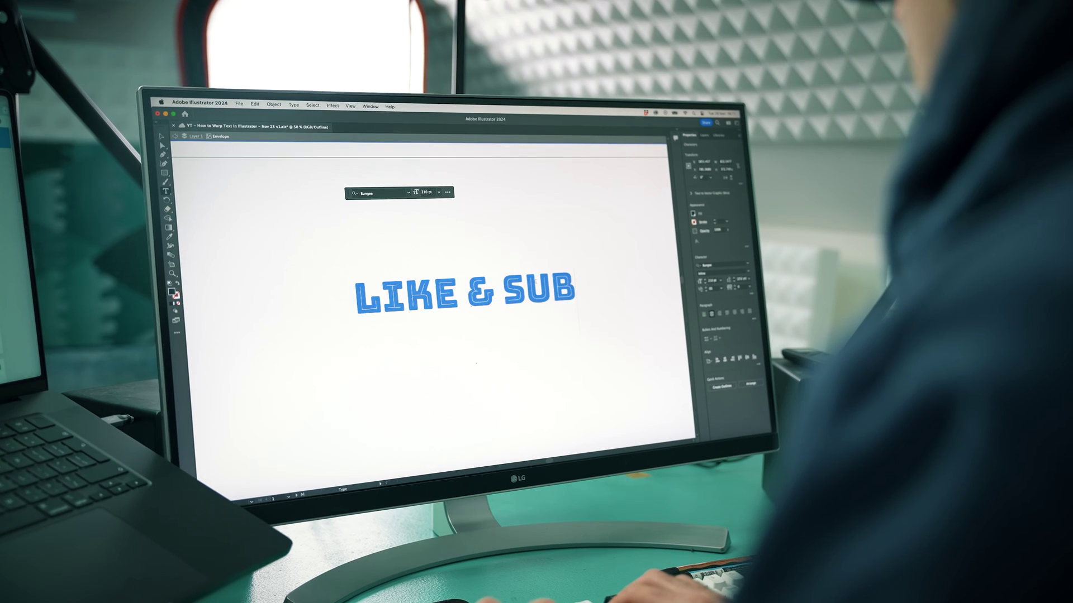
pyautogui.write('SCRI')
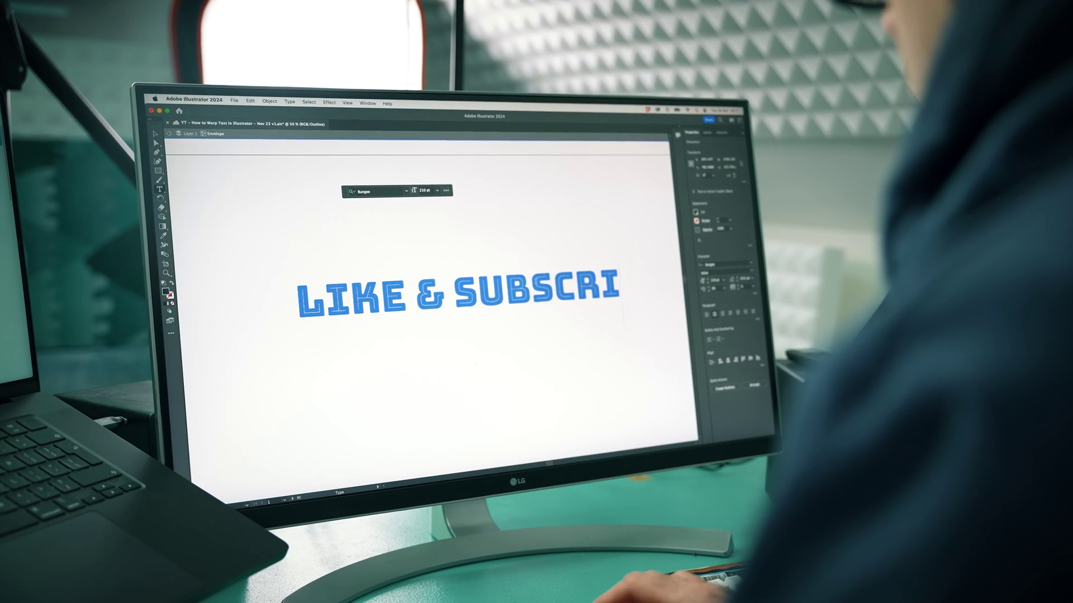
pyautogui.write('BE :)')
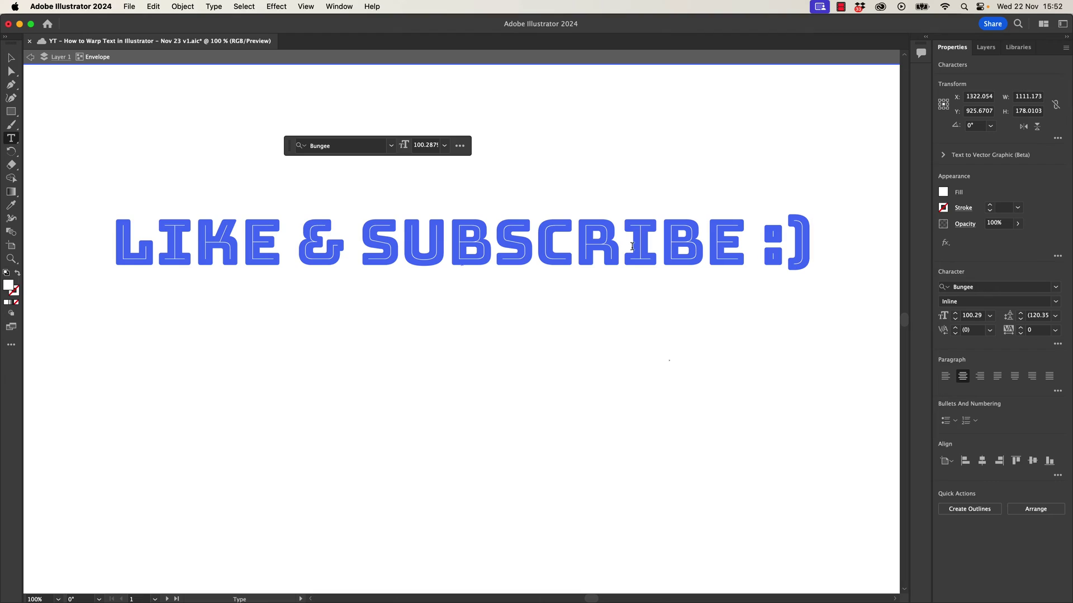
pyautogui.press('Escape')
pyautogui.press('super+y')
pyautogui.click(649, 156)
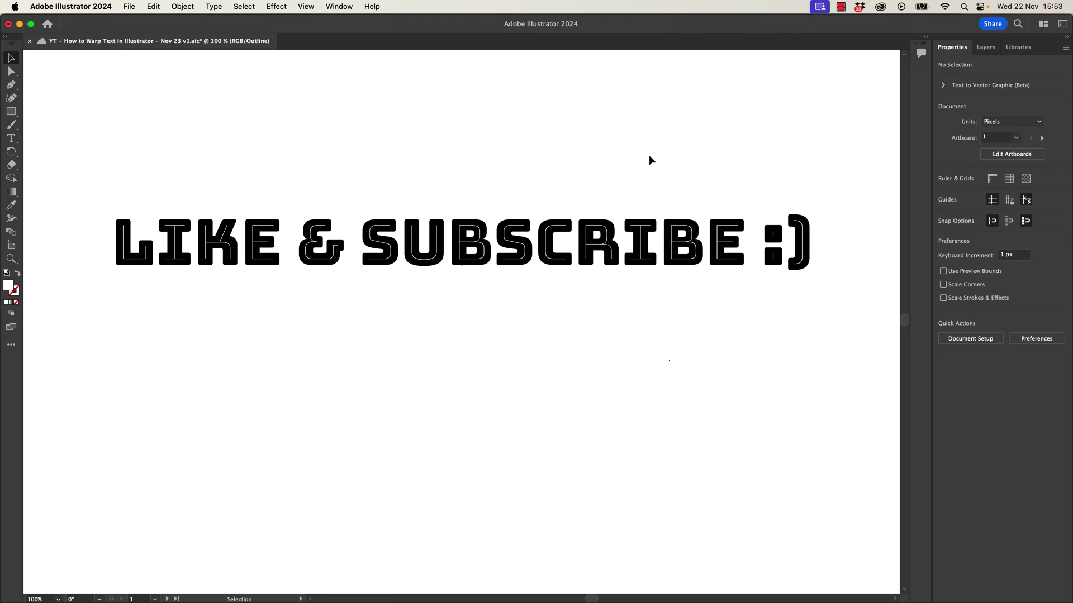
pyautogui.press('super+y')
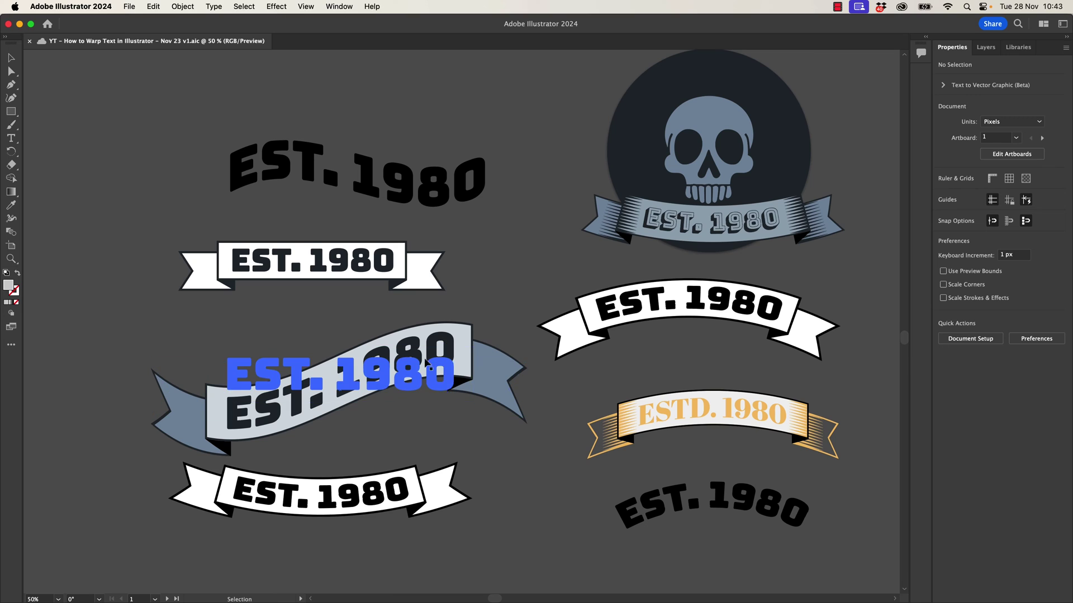
# Drag the arched EST. 1980 envelope up and left, then deselect it.
pyautogui.moveTo(421, 401)
pyautogui.mouseDown()
pyautogui.moveTo(391, 379)
pyautogui.moveTo(423, 400)
pyautogui.mouseUp()
pyautogui.click(504, 255)
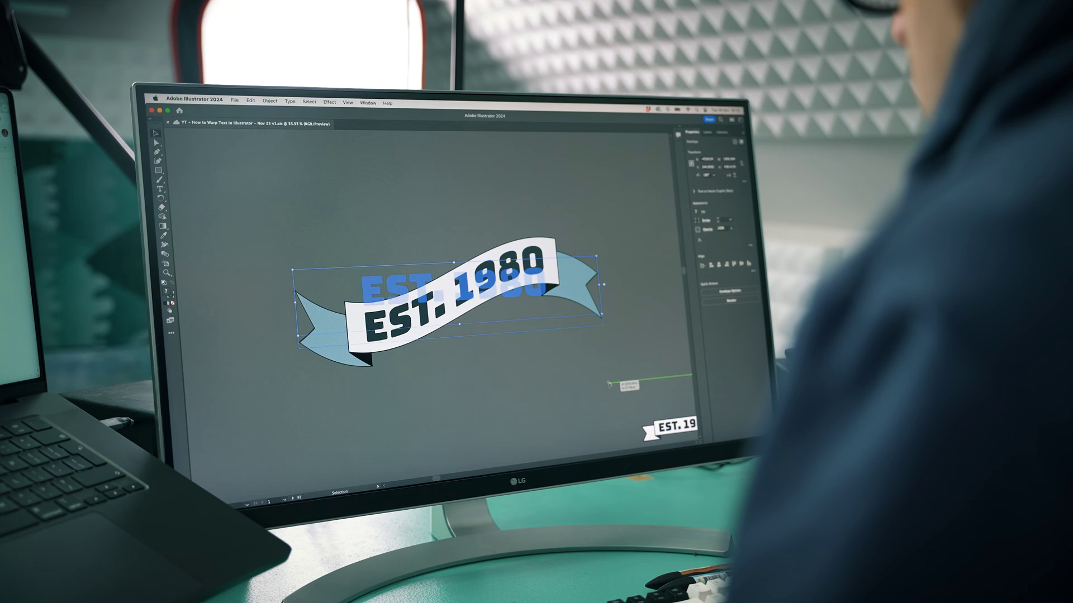
pyautogui.click(590, 378)
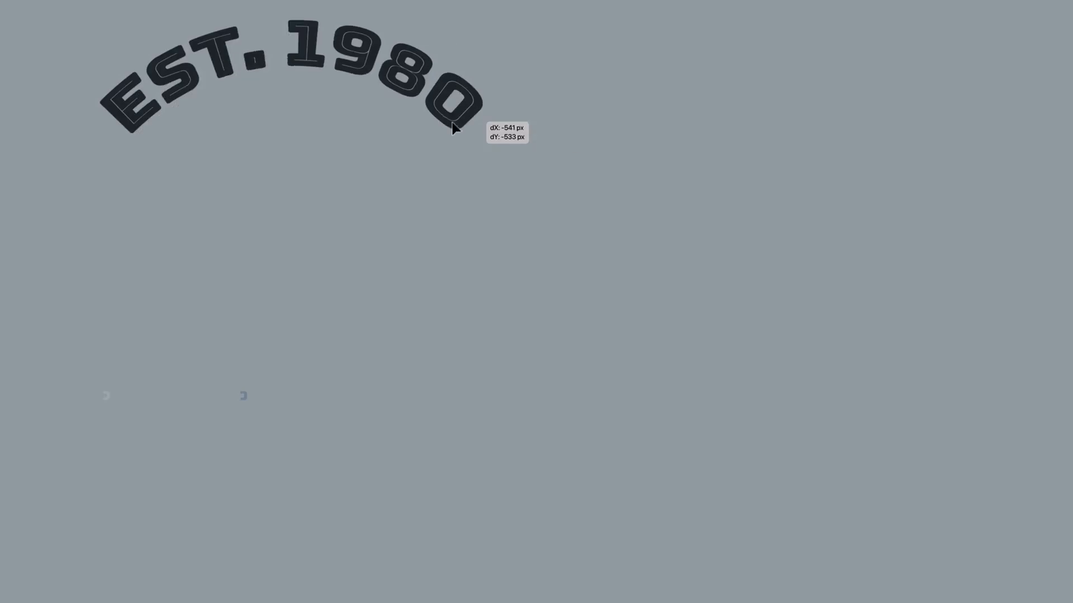
# Drop the arched text at top-left and paste a straight EST. 1980 line mid-canvas.
pyautogui.moveTo(310, 180); pyautogui.dragTo(310, 181)
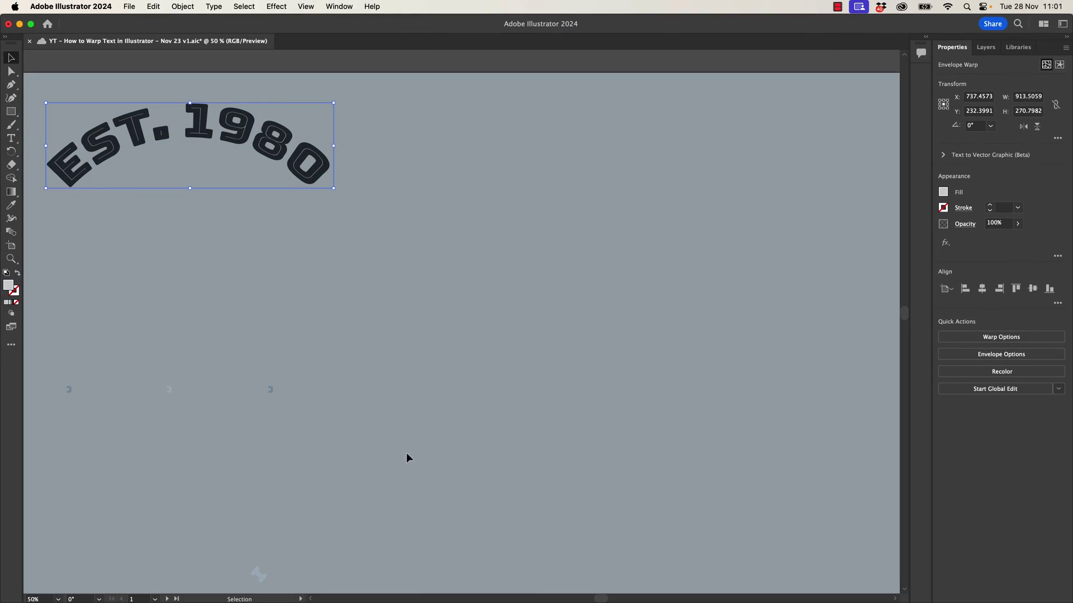
pyautogui.press('t')
pyautogui.press('super+v')
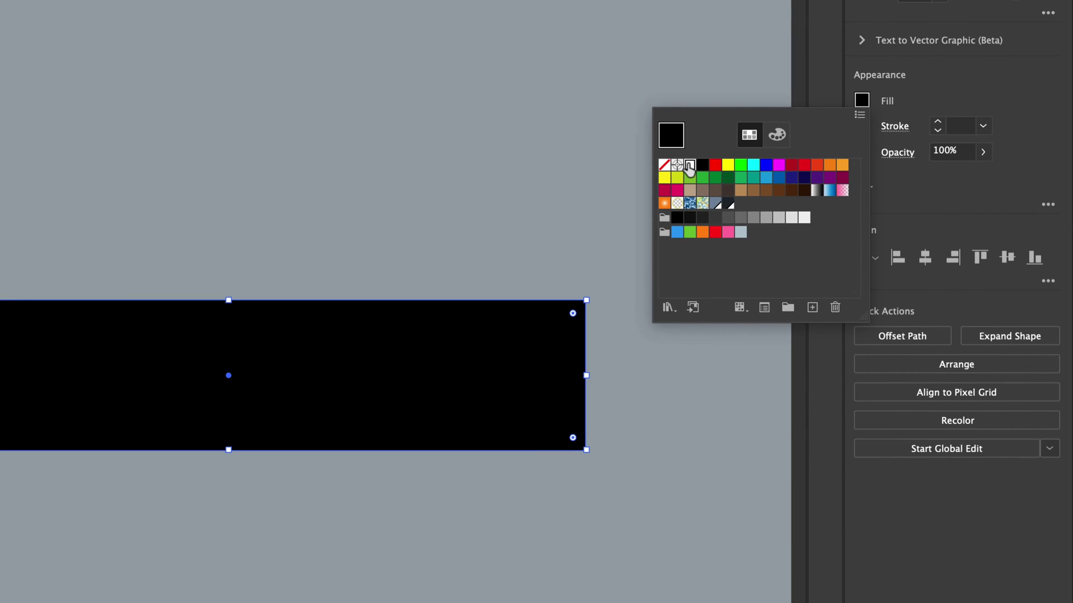
# Give the rectangle a white fill and a 10 pt black stroke aligned inside.
pyautogui.click(689, 165)
pyautogui.click(862, 126)
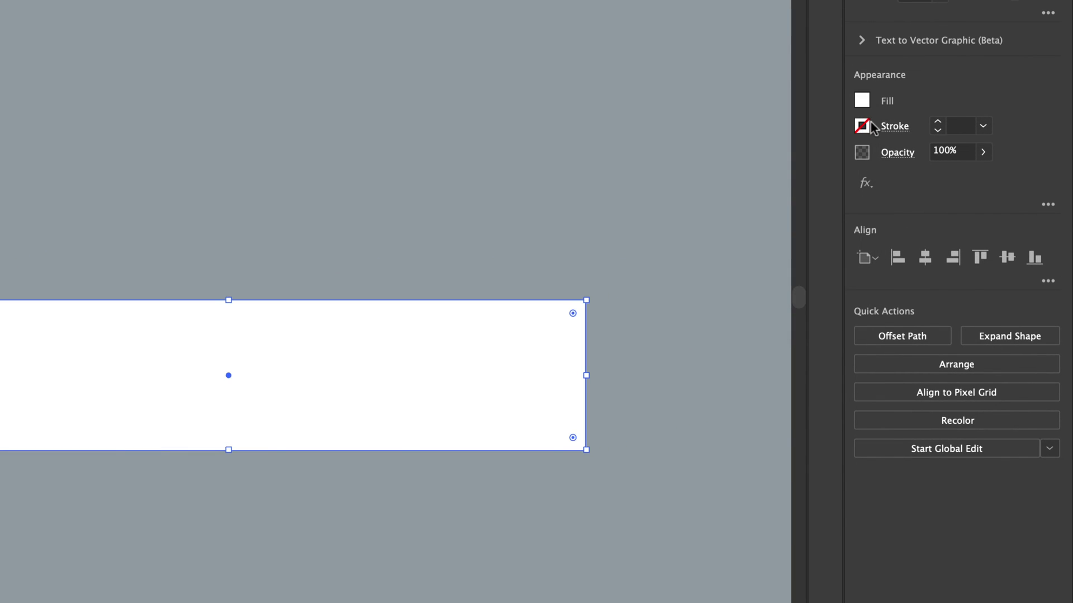
pyautogui.click(862, 125)
pyautogui.click(702, 192)
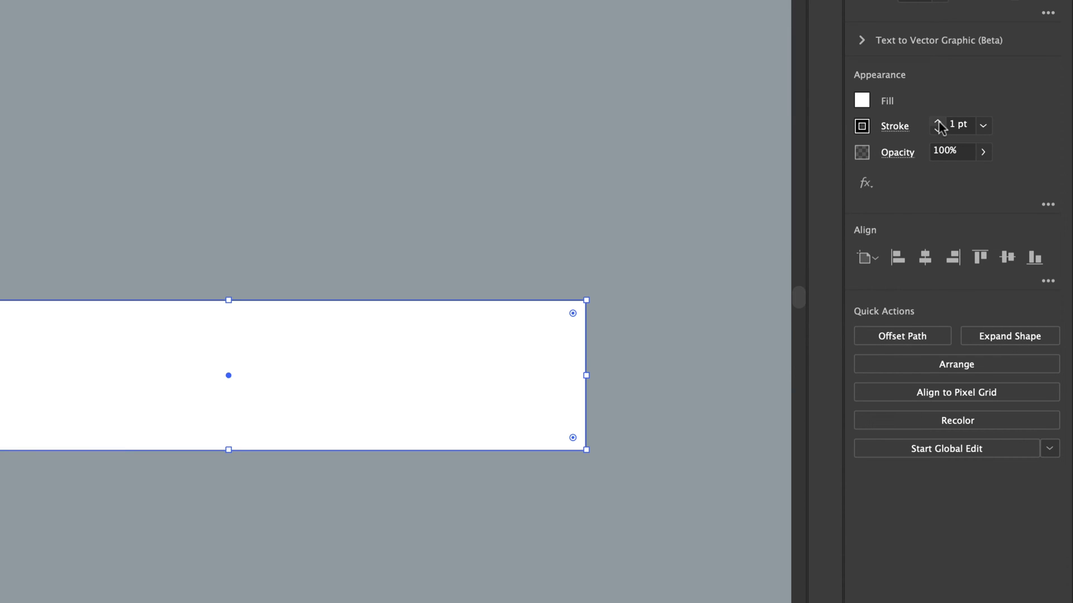
pyautogui.click(937, 122)
pyautogui.click(937, 122)
pyautogui.click(938, 122)
pyautogui.click(937, 122)
pyautogui.click(937, 122)
pyautogui.click(938, 122)
pyautogui.click(938, 121)
pyautogui.click(937, 121)
pyautogui.click(938, 122)
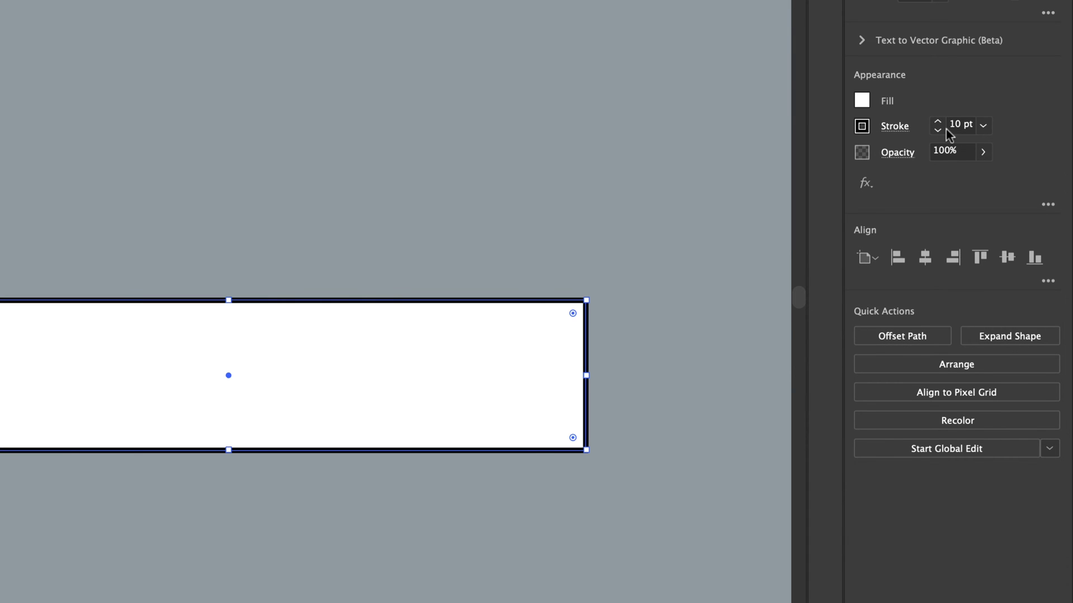
pyautogui.click(895, 127)
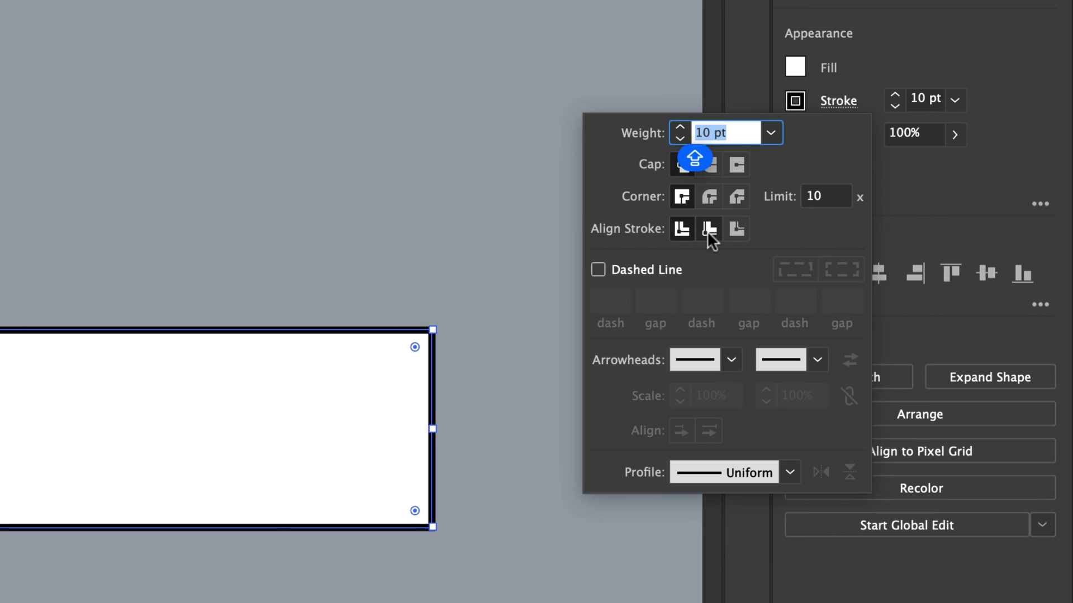
pyautogui.click(708, 229)
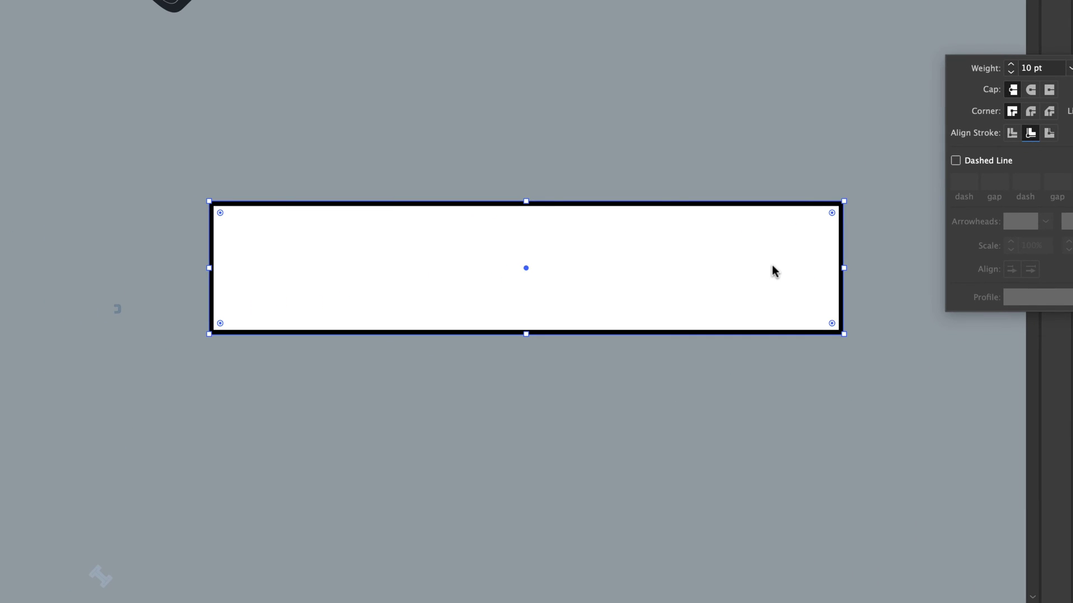
pyautogui.click(772, 266)
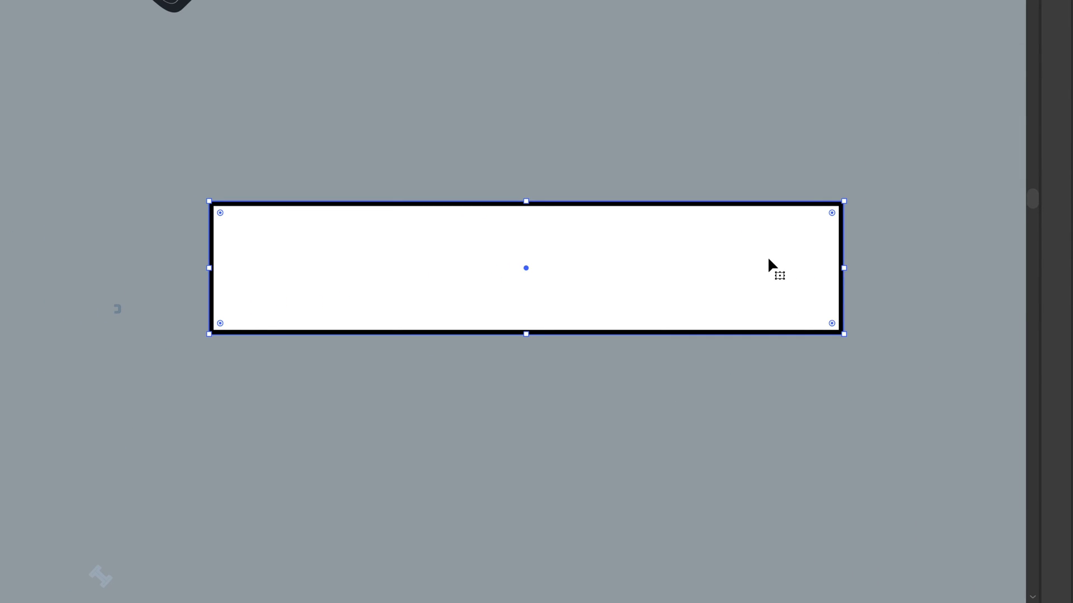
# Paste EST. 1980 into the white box and shape a square copy with a V-notched right edge.
pyautogui.hotkey('ctrl', 'shift', 'a')
pyautogui.hotkey('ctrl', 'f')
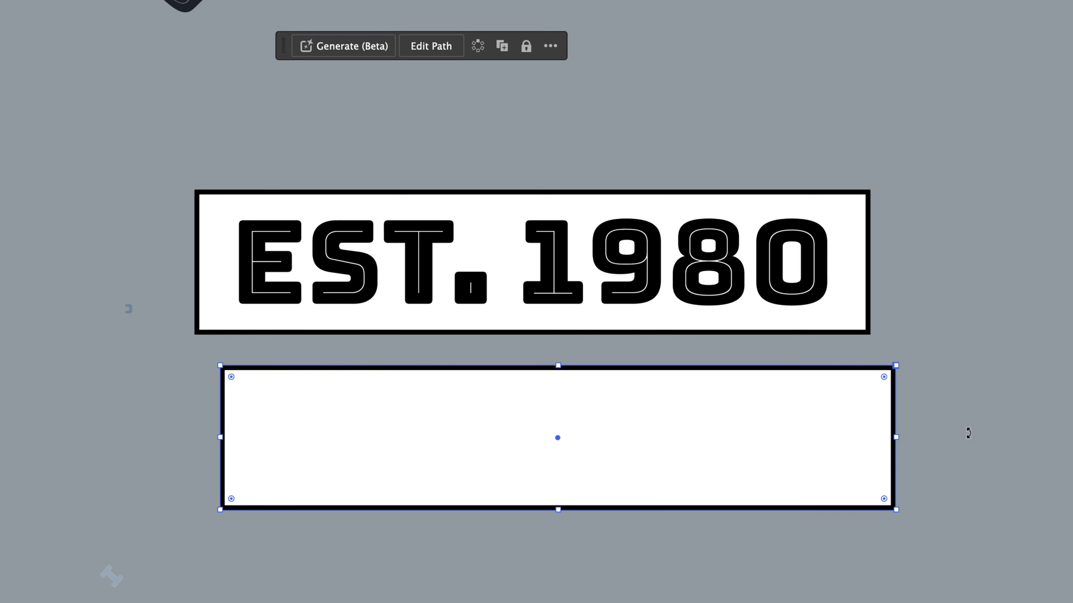
pyautogui.moveTo(897, 437); pyautogui.dragTo(371, 445)
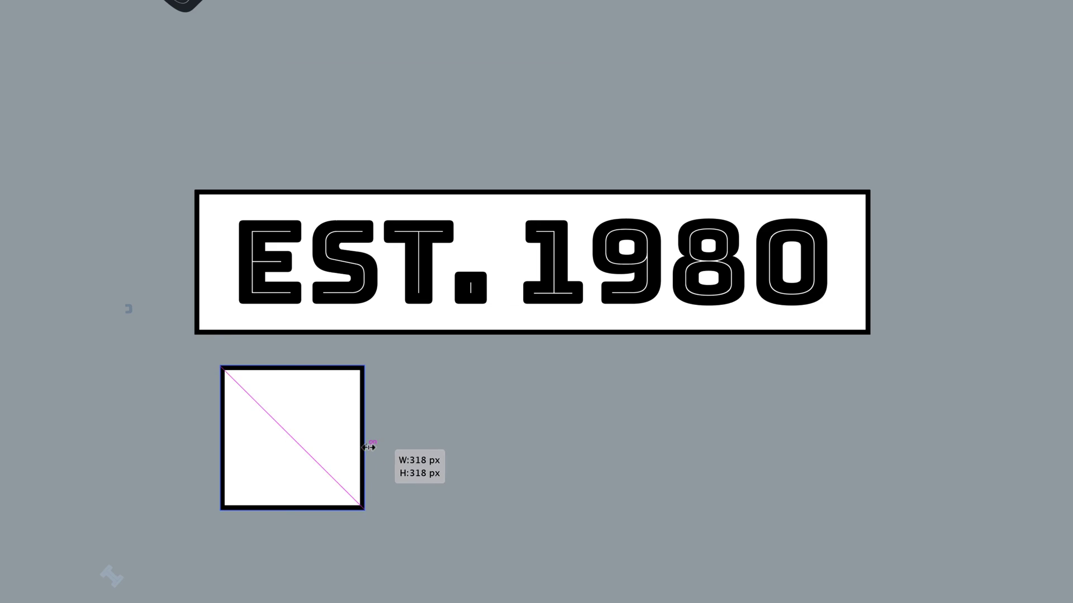
pyautogui.moveTo(287, 461); pyautogui.dragTo(910, 481)
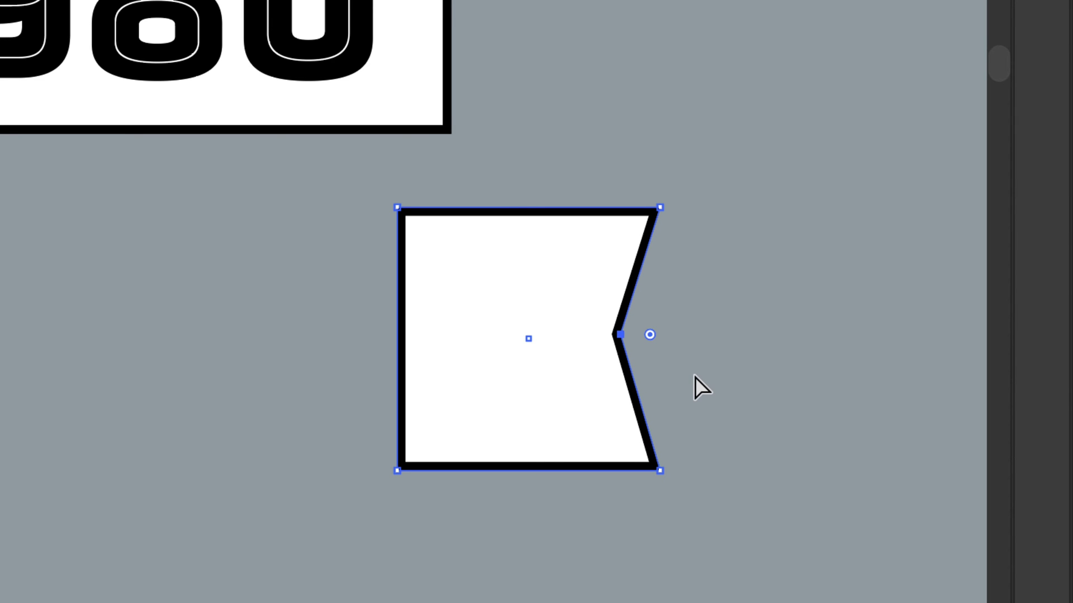
pyautogui.press('Left')
pyautogui.press('Left')
pyautogui.press('Left')
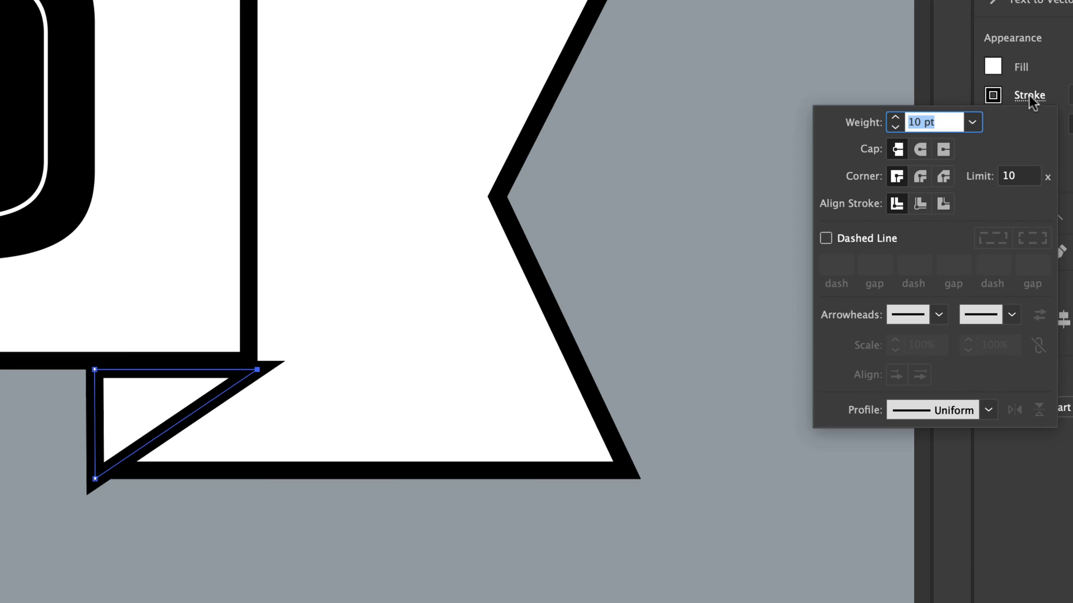
# Align the fold triangle's stroke to the inside and fill it with solid black.
pyautogui.click(920, 205)
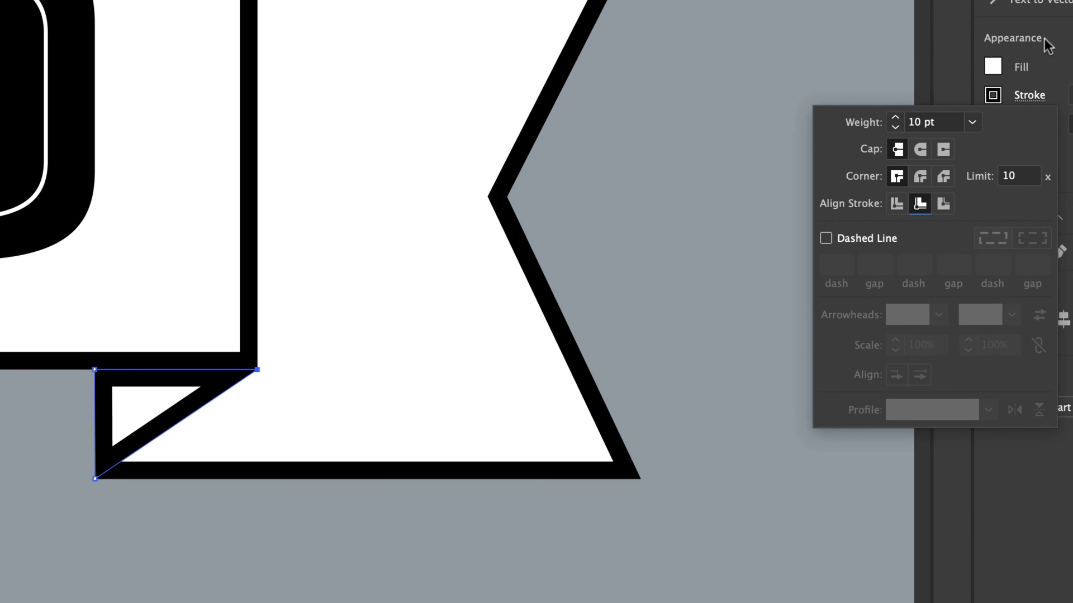
pyautogui.click(992, 68)
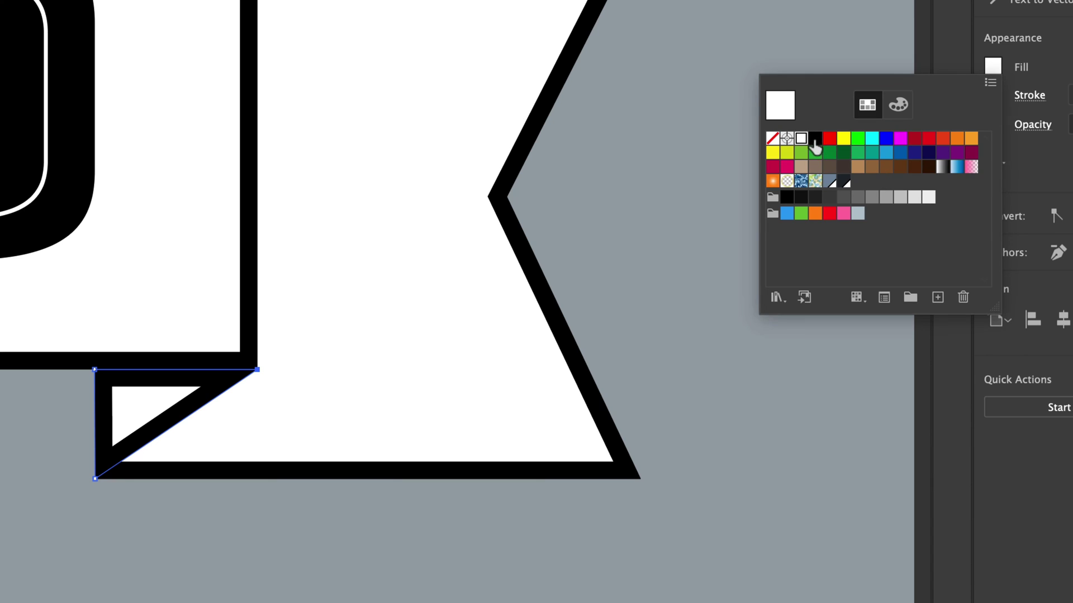
pyautogui.click(815, 139)
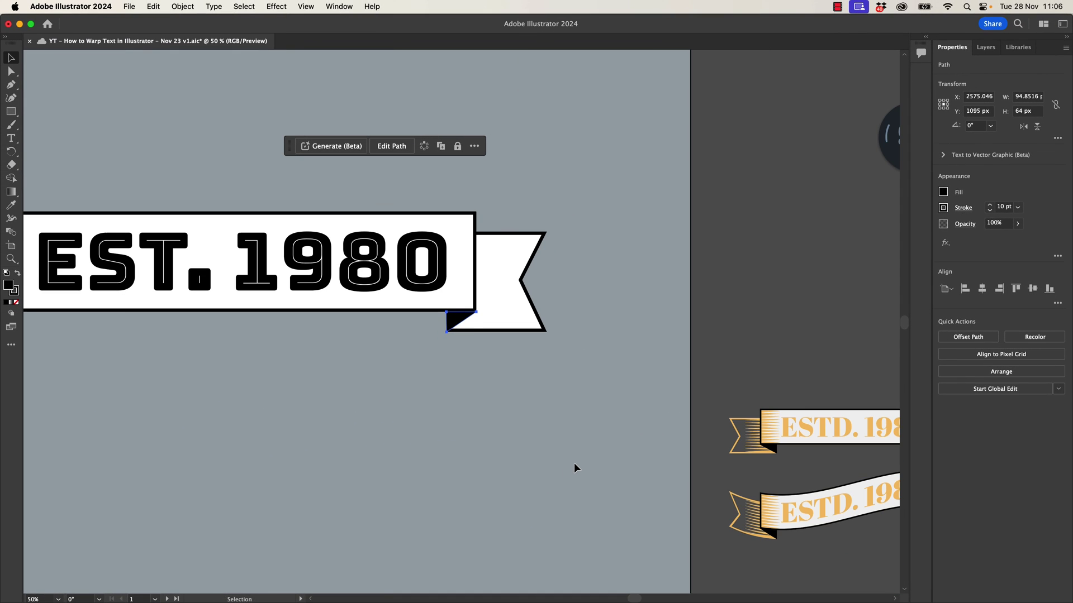
pyautogui.moveTo(467, 404); pyautogui.dragTo(641, 464)
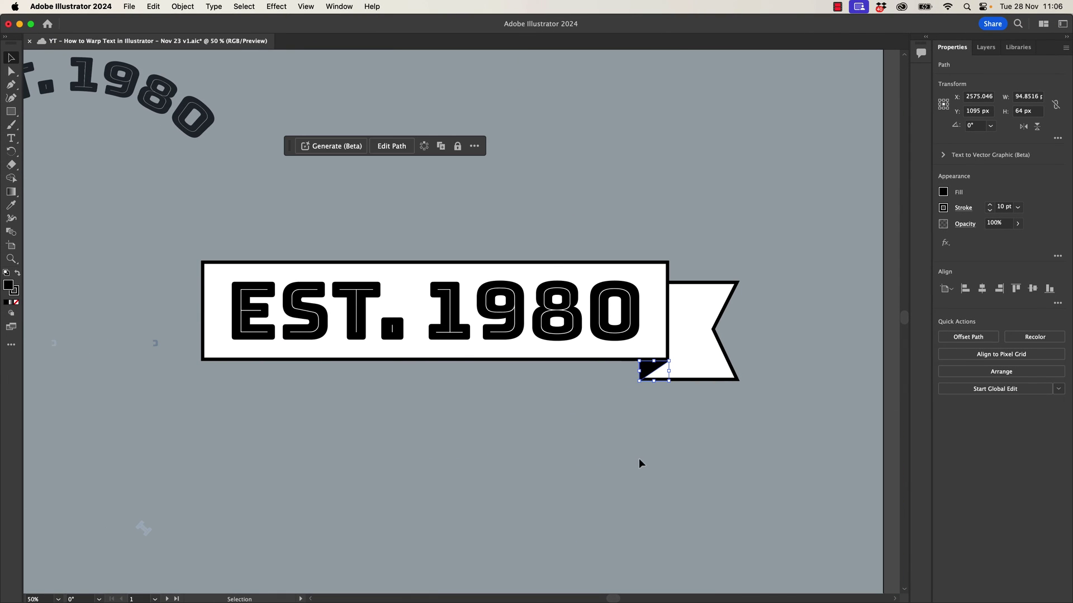
# Copy the right tail and its black fold below the banner and flip the copy horizontally.
pyautogui.keyDown('shift'); pyautogui.click(708, 367); pyautogui.keyUp('shift')
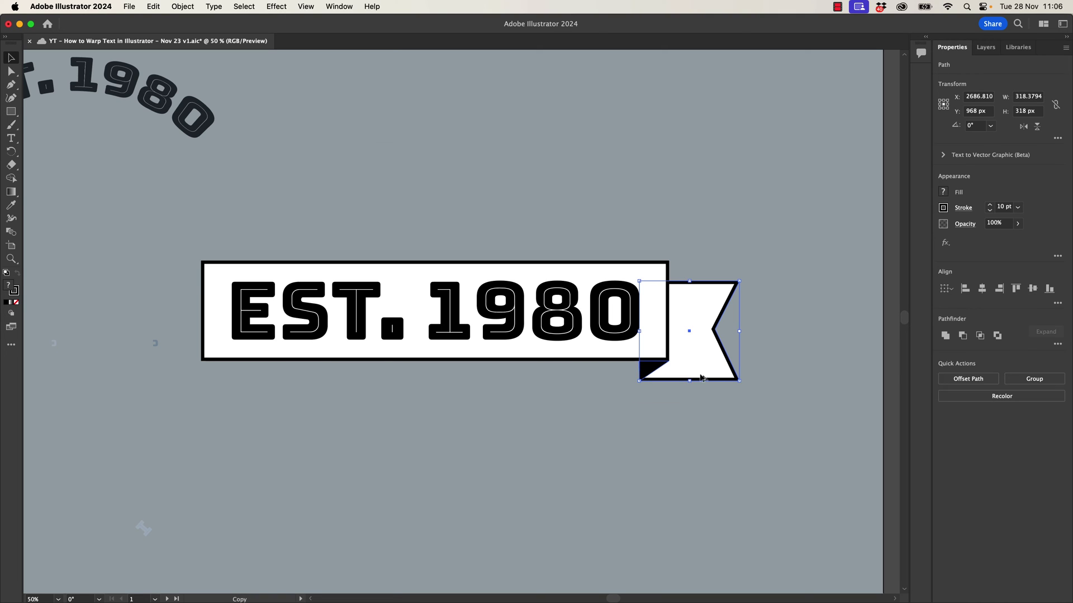
pyautogui.moveTo(709, 363); pyautogui.dragTo(559, 498)
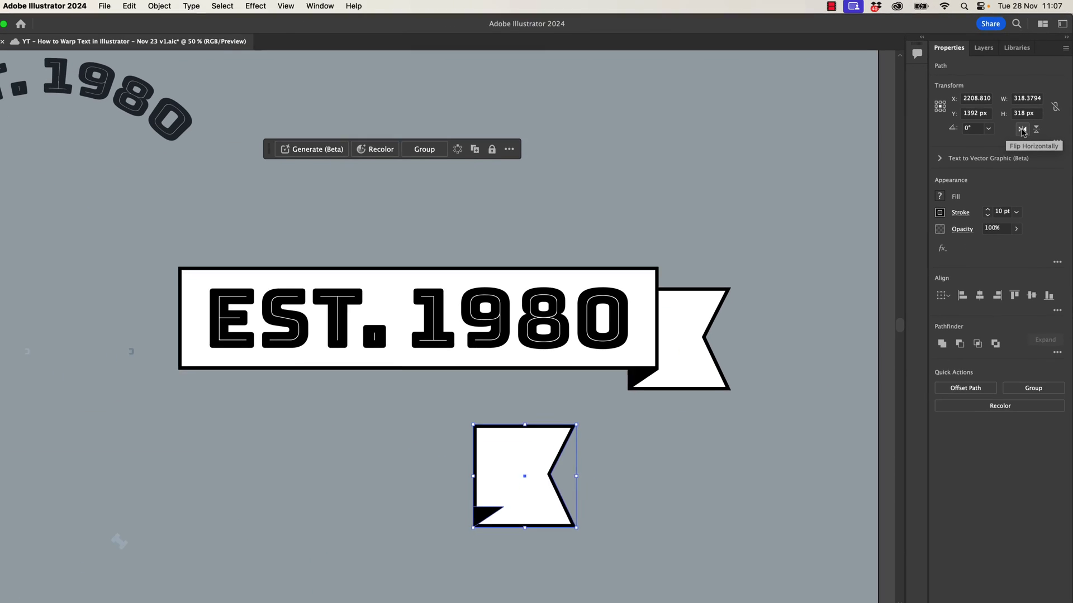
pyautogui.click(959, 259)
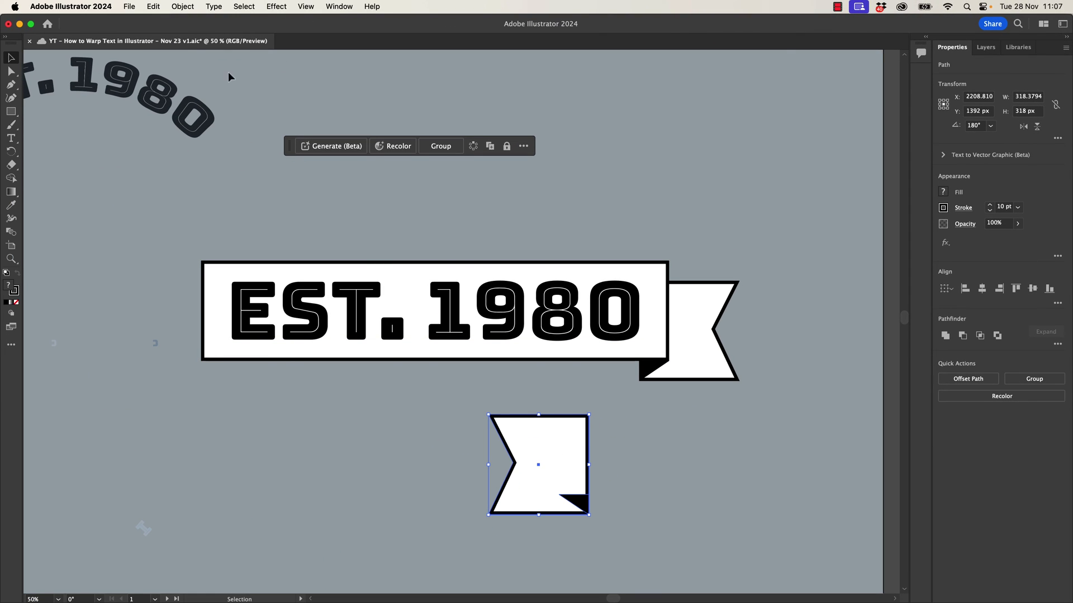
pyautogui.click(188, 7)
pyautogui.moveTo(195, 27)
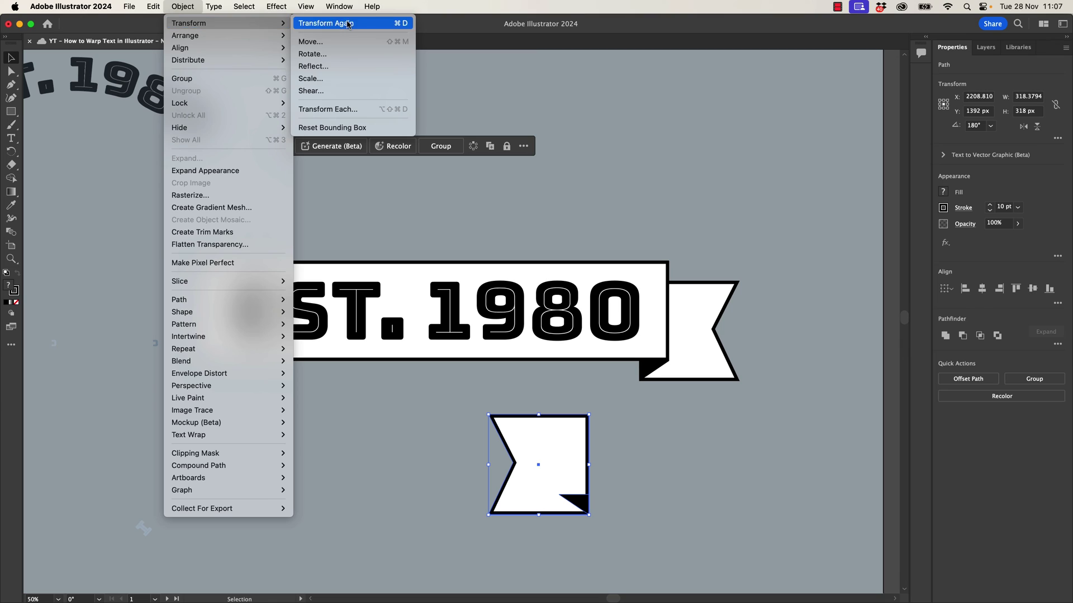
pyautogui.click(348, 68)
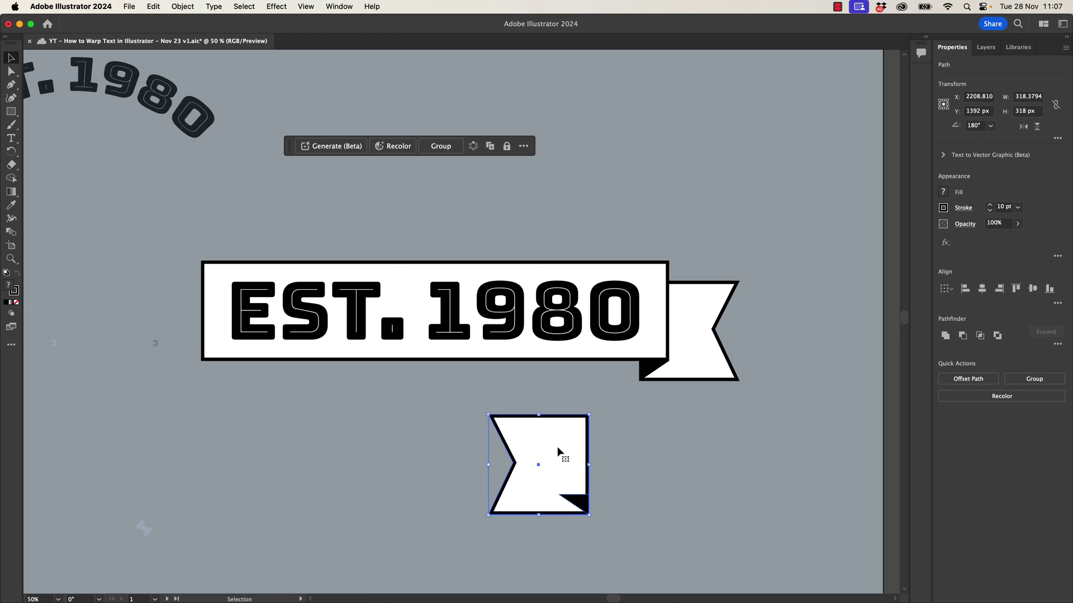
# Move the mirrored tail to the banner's left end, aligning it precisely in Outline view.
pyautogui.moveTo(558, 456); pyautogui.dragTo(188, 339)
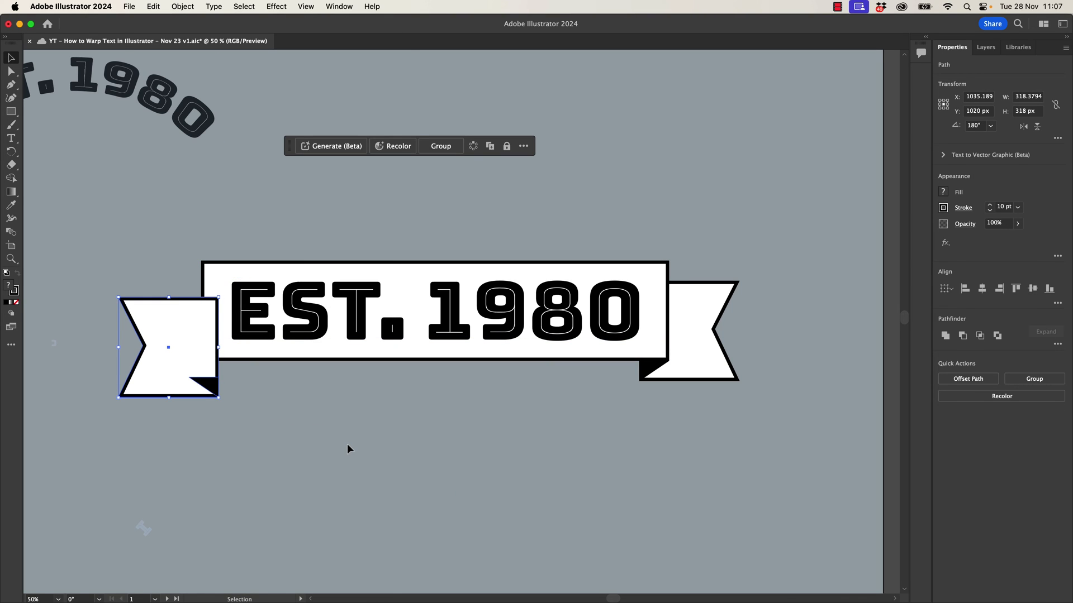
pyautogui.hotkey('ctrl', 'y')
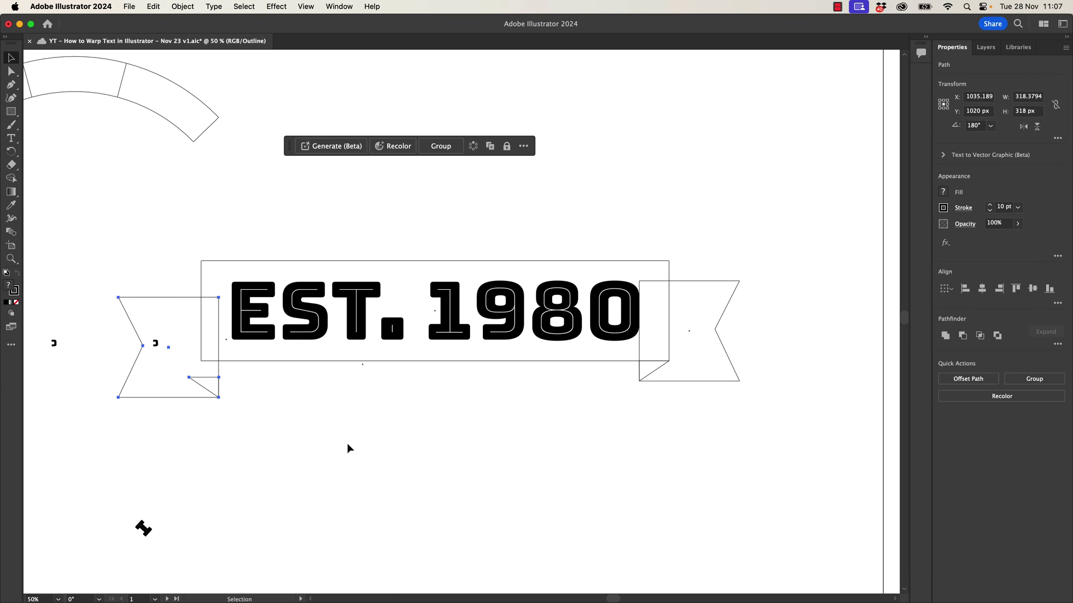
pyautogui.moveTo(192, 380); pyautogui.dragTo(202, 366)
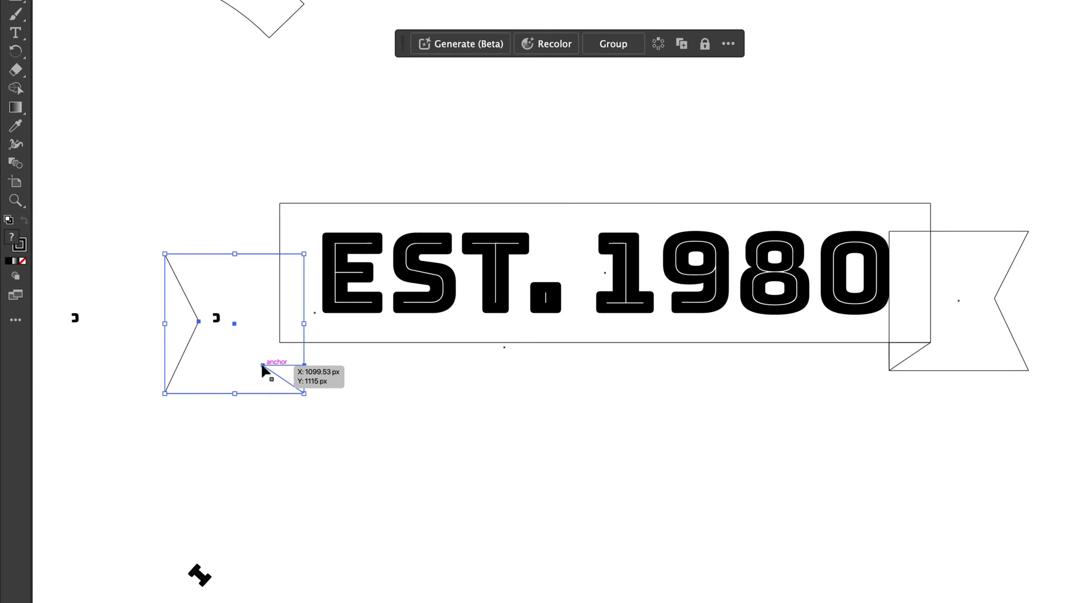
pyautogui.moveTo(284, 345); pyautogui.dragTo(285, 345)
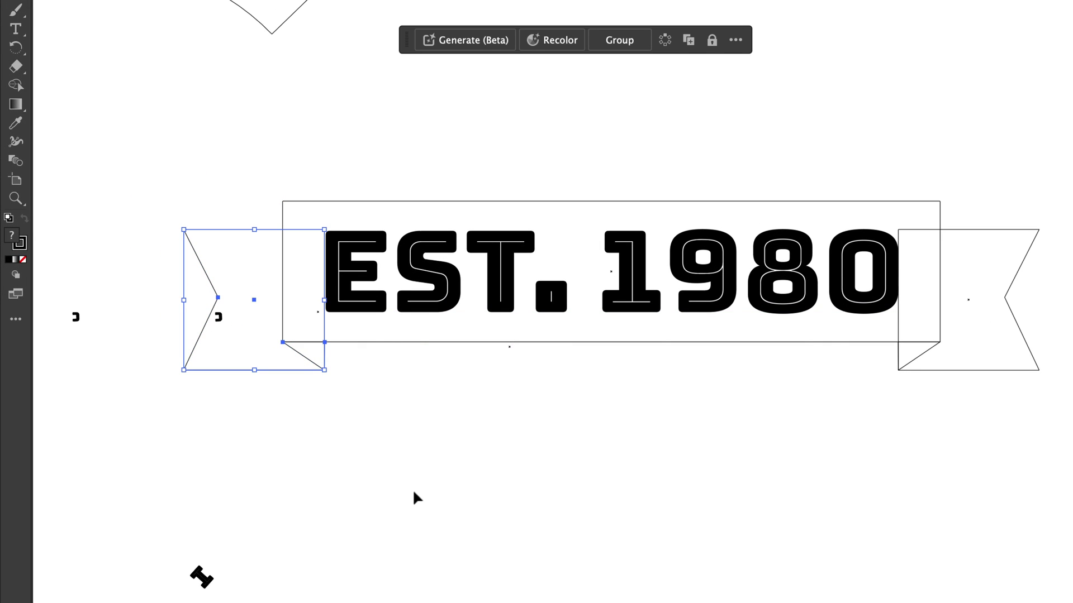
pyautogui.hotkey('ctrl', 'y')
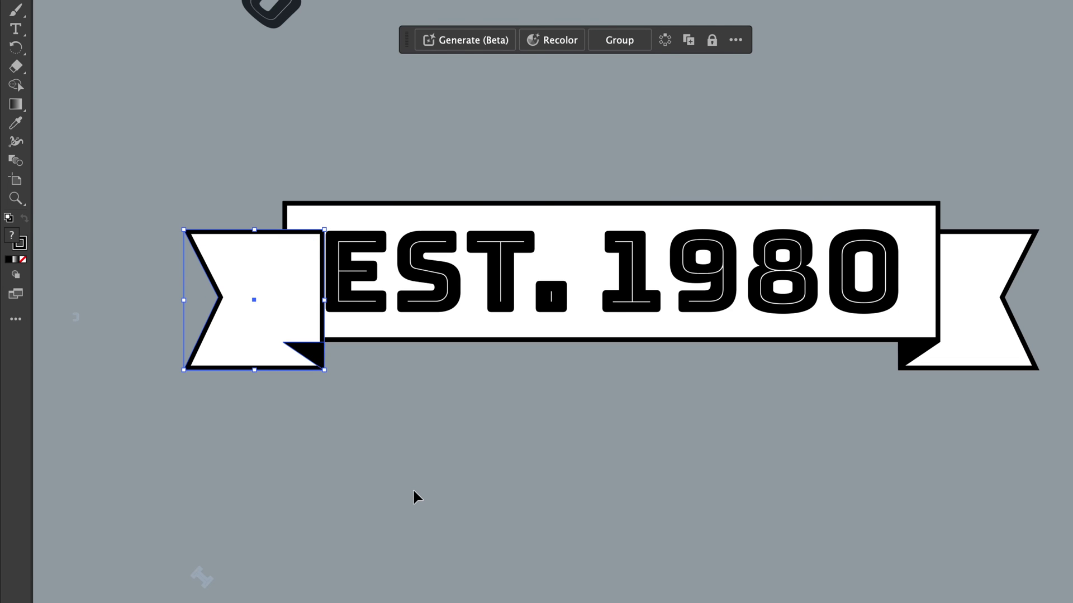
# Send the left tail behind the banner and zoom out to the whole artboard.
pyautogui.hotkey('ctrl', 'shift', '[')
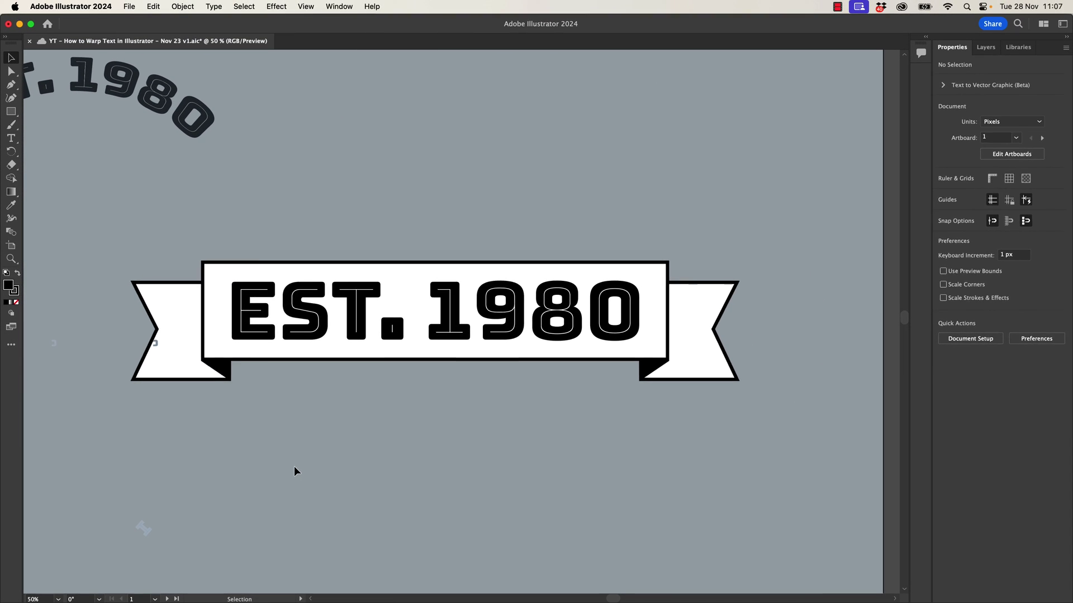
pyautogui.hotkey('ctrl', 'a')
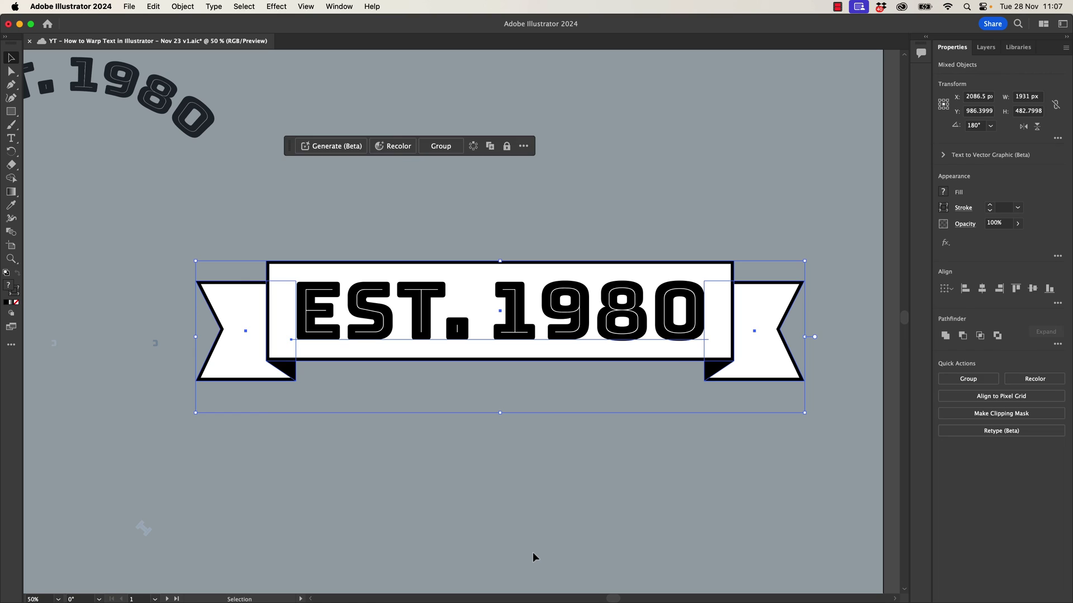
pyautogui.click(533, 554)
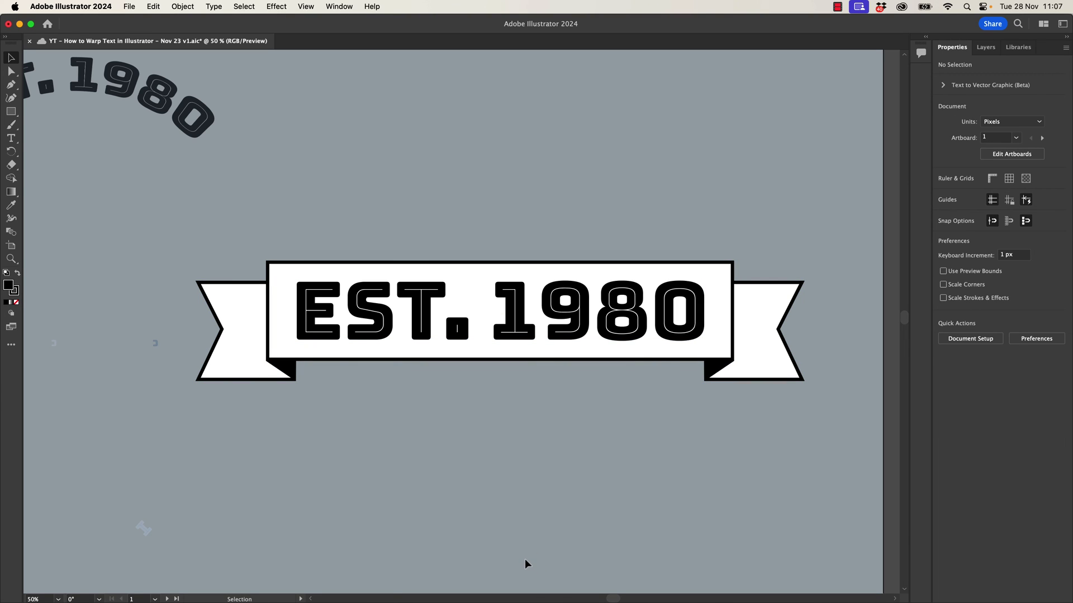
pyautogui.press('super+minus')
pyautogui.press('super+minus')
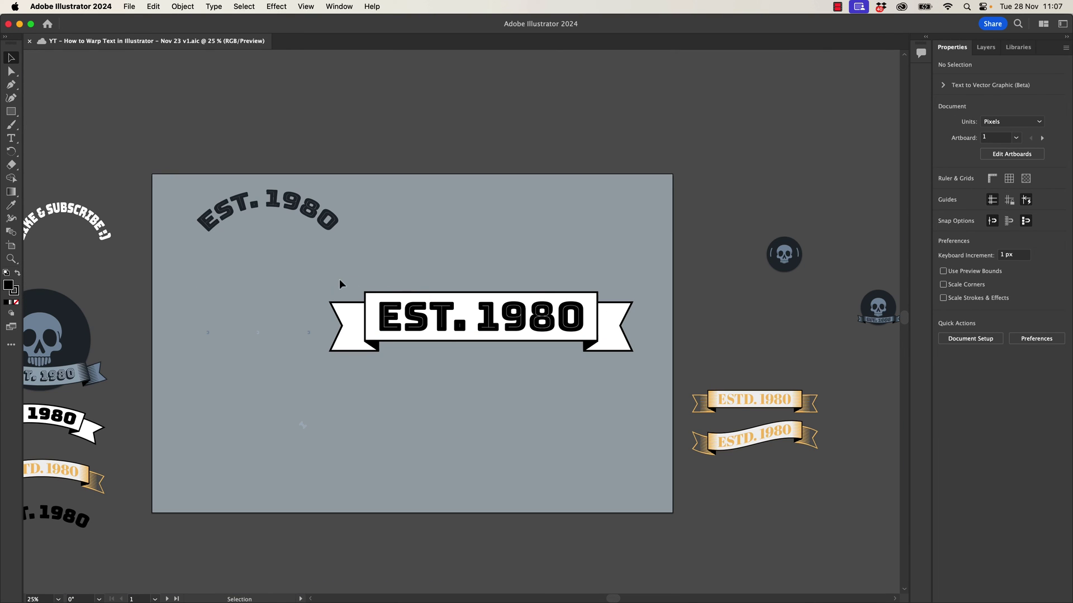
# Group all banner pieces, scale the group down slightly, and duplicate it above the original.
pyautogui.click(596, 363)
pyautogui.press('super+g')
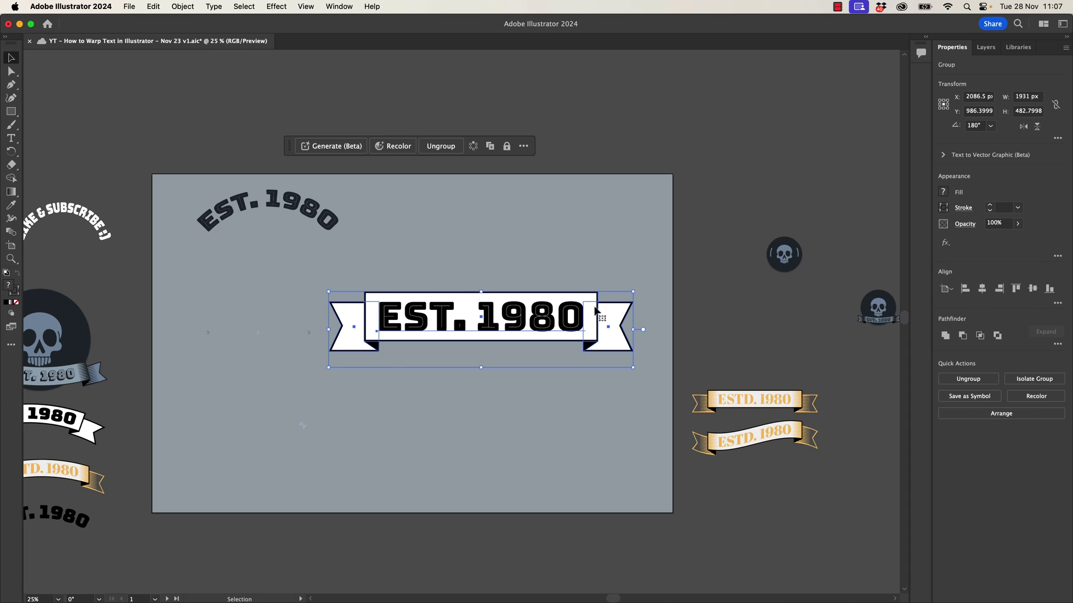
pyautogui.moveTo(627, 290); pyautogui.dragTo(545, 313)
pyautogui.moveTo(457, 342); pyautogui.dragTo(457, 269)
# Apply Envelope Distort > Make with Warp to the lower banner copy.
pyautogui.press('super+equal')
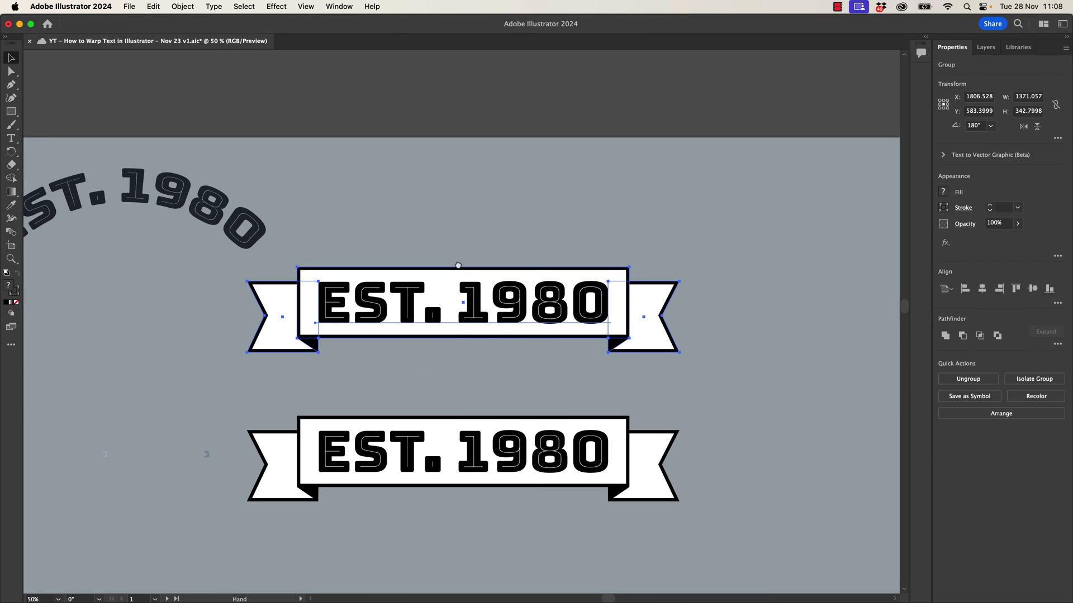
pyautogui.scroll(-3, 558, 392)
pyautogui.click(581, 344)
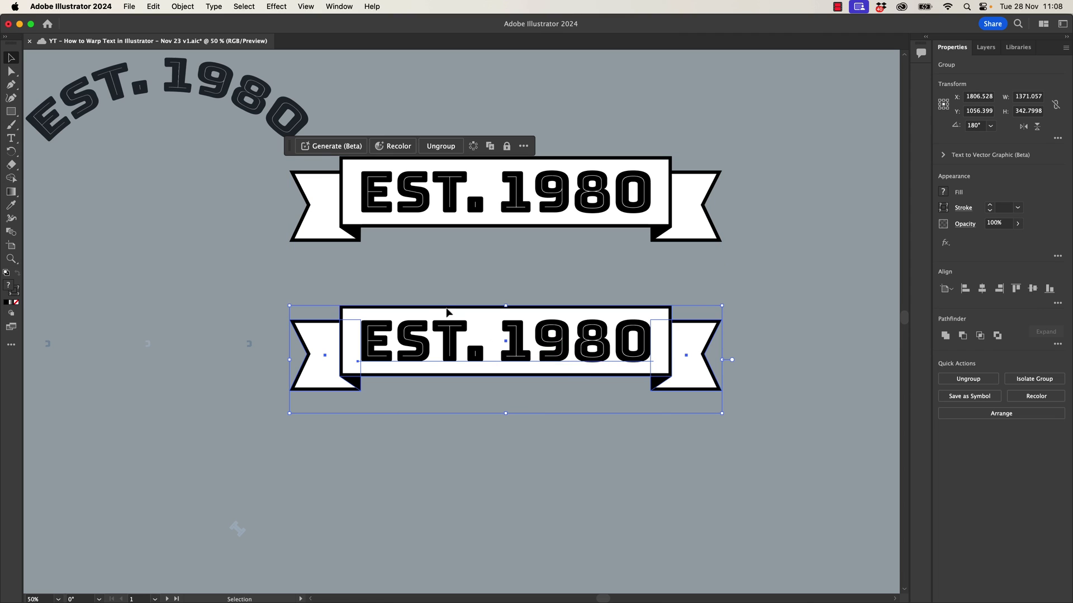
pyautogui.click(173, 7)
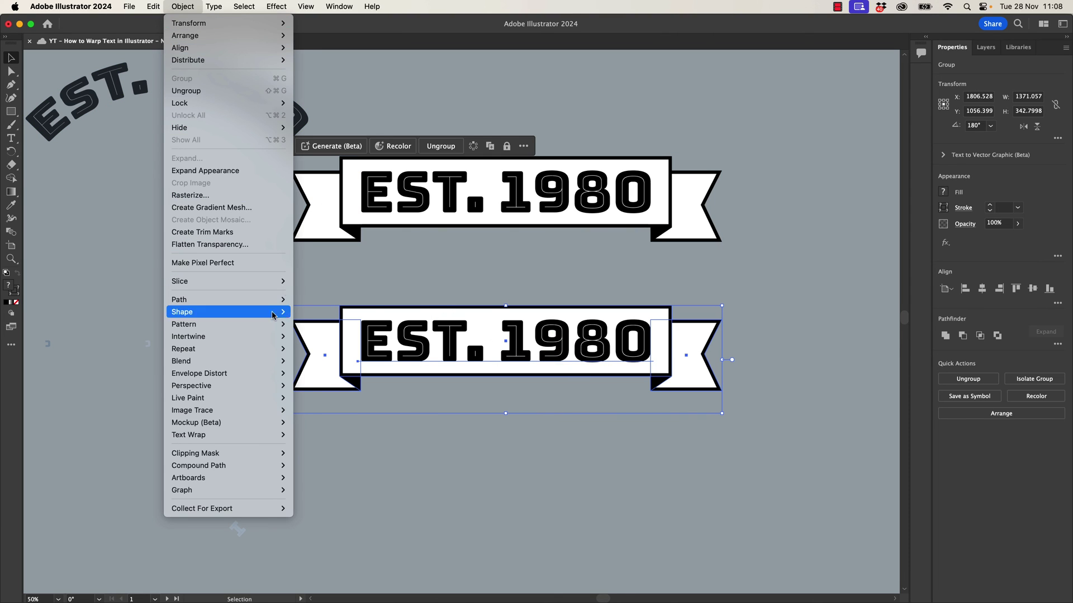
pyautogui.moveTo(270, 373)
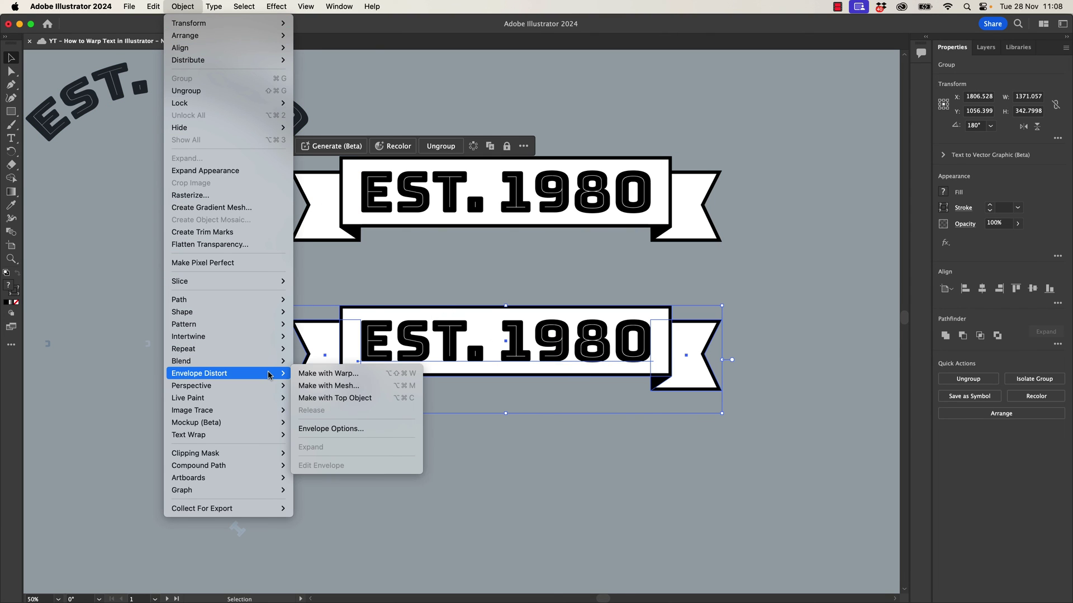
pyautogui.click(361, 378)
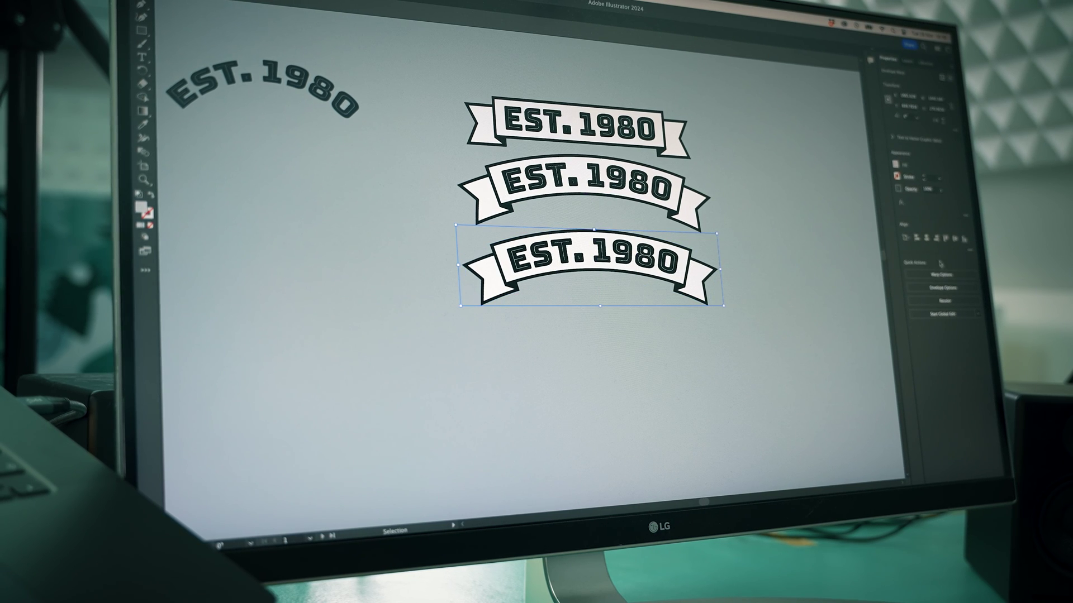
# Set the banner's warp style to Flag and confirm it.
pyautogui.click(765, 93)
pyautogui.click(762, 175)
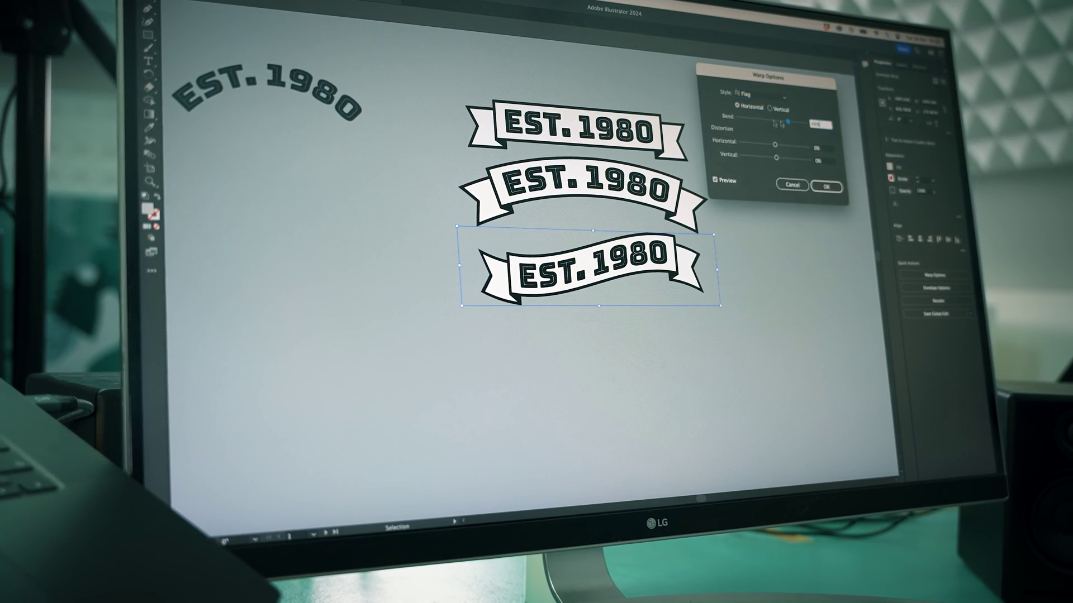
pyautogui.click(829, 186)
# Duplicate the flag-warped banner below and change the copy's warp style to Arc.
pyautogui.moveTo(637, 259); pyautogui.dragTo(641, 350)
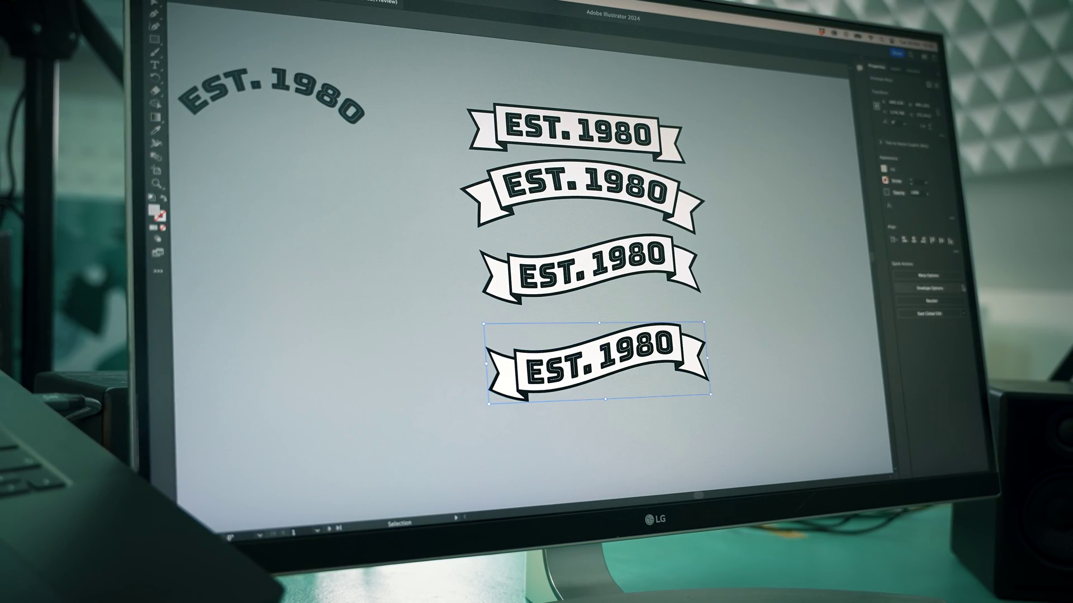
pyautogui.click(930, 275)
pyautogui.click(761, 103)
pyautogui.click(752, 85)
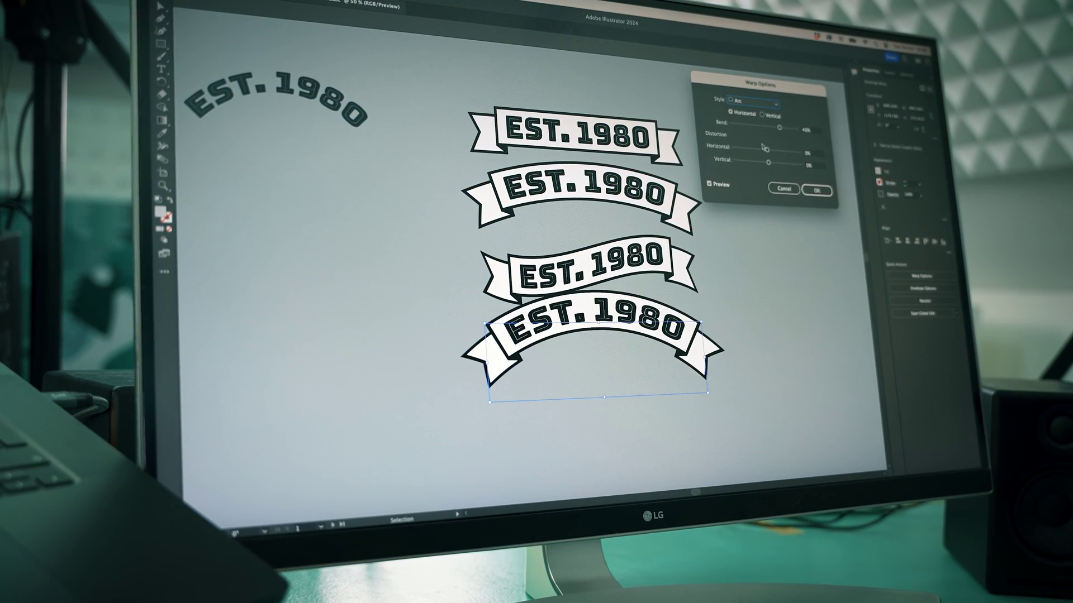
pyautogui.click(809, 191)
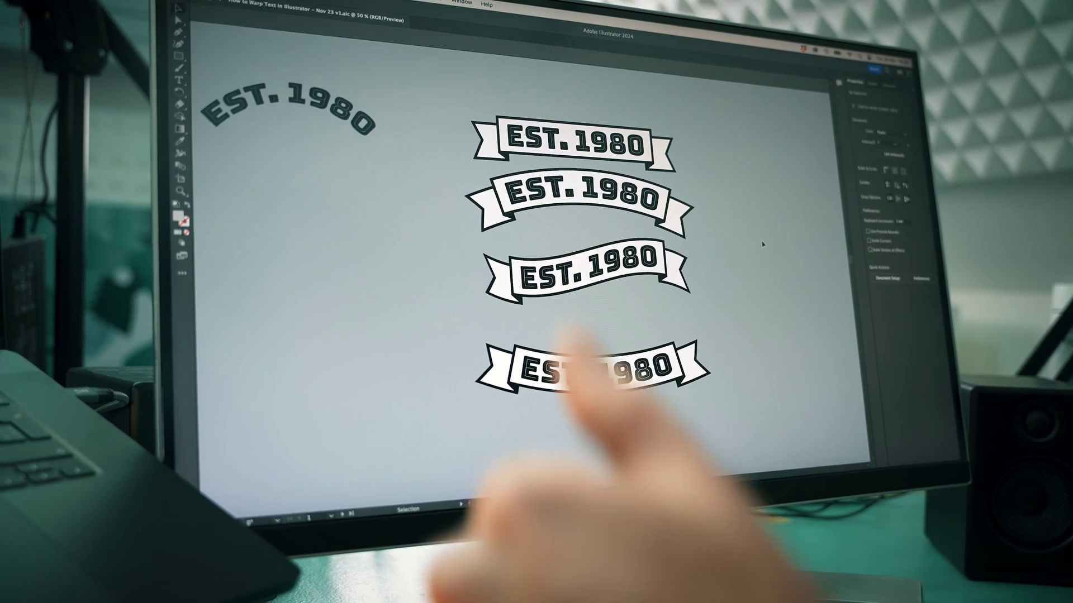